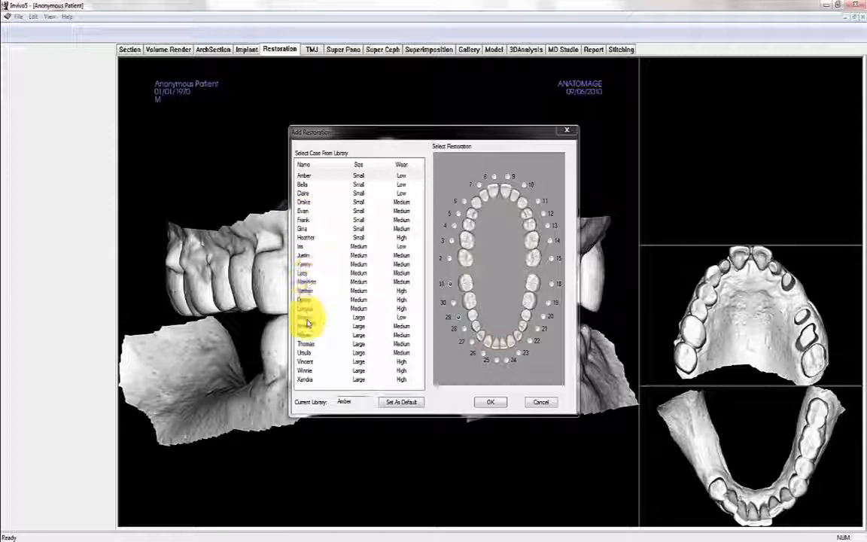
Add restorations for teeth 29, 30 and 31 from the medium-size, medium-wear MaryAnn library case
{"action": "left_click", "coordinate": [307, 282]}
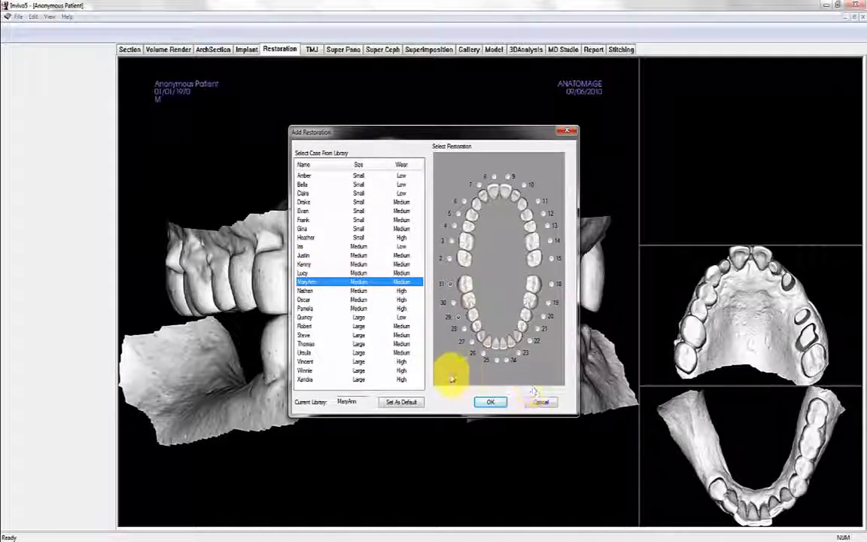
{"action": "left_click", "coordinate": [454, 305]}
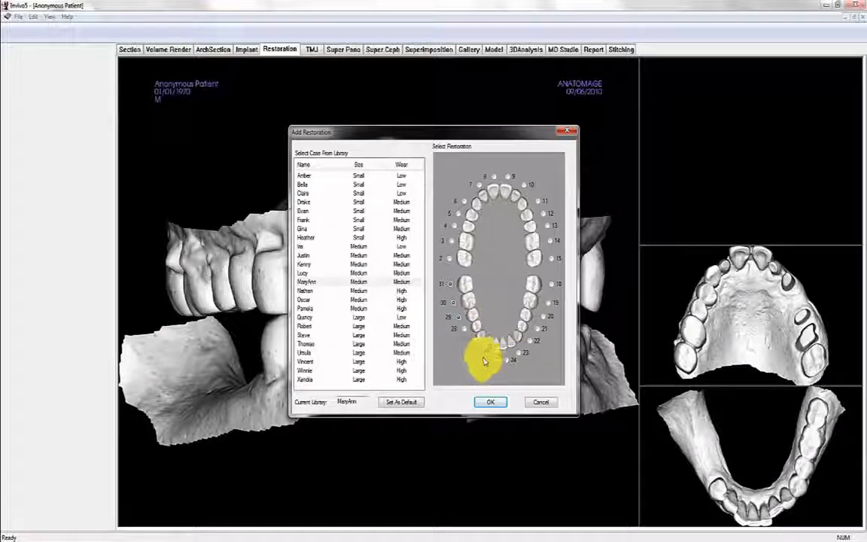
{"action": "left_click", "coordinate": [493, 403]}
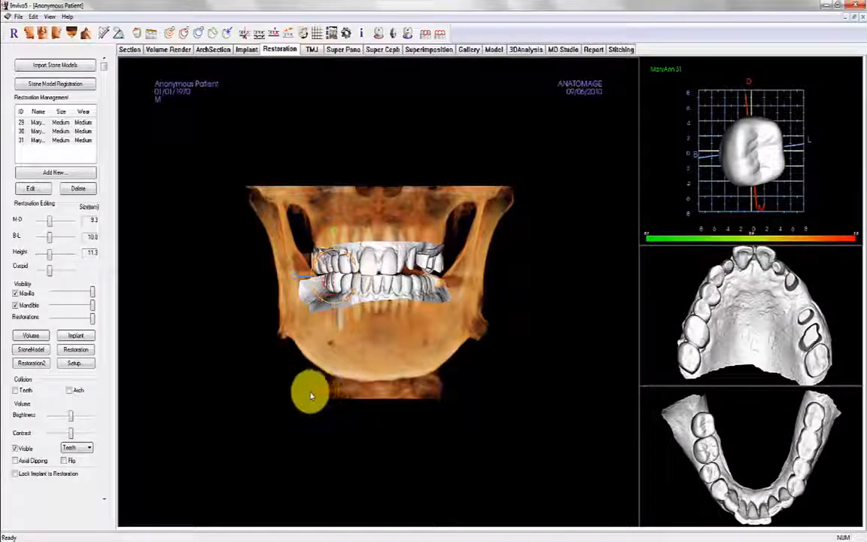
Hide the maxilla stone model and turn on flipped axial clipping so the volume shows only below the clipping plane
{"action": "left_click", "coordinate": [15, 293]}
{"action": "left_click", "coordinate": [31, 461]}
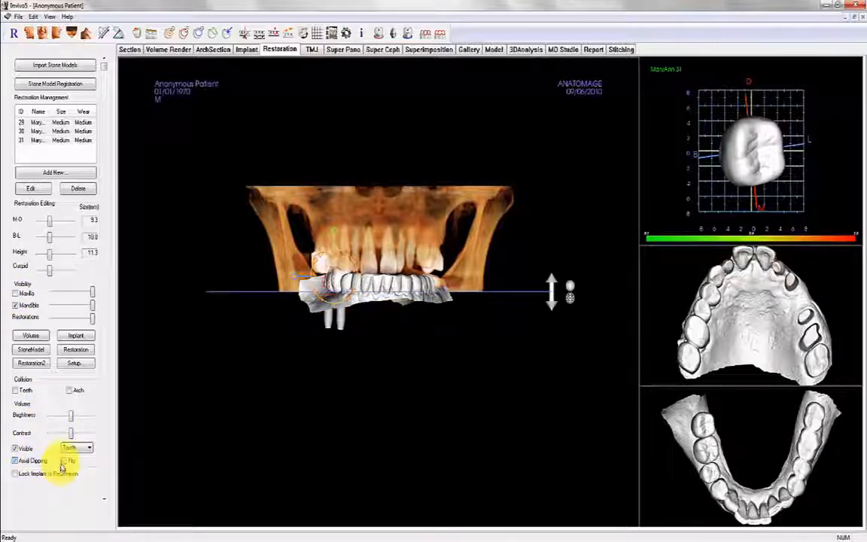
{"action": "left_click", "coordinate": [64, 460]}
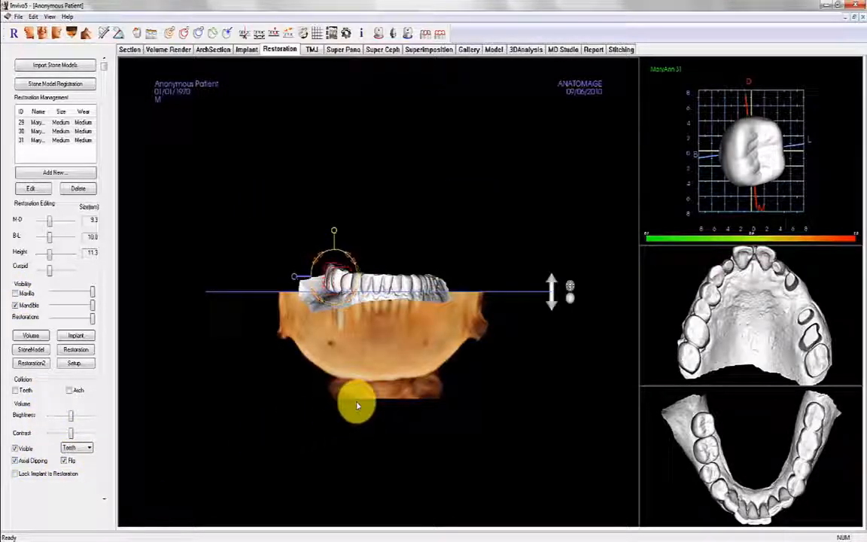
{"action": "left_click", "coordinate": [70, 33]}
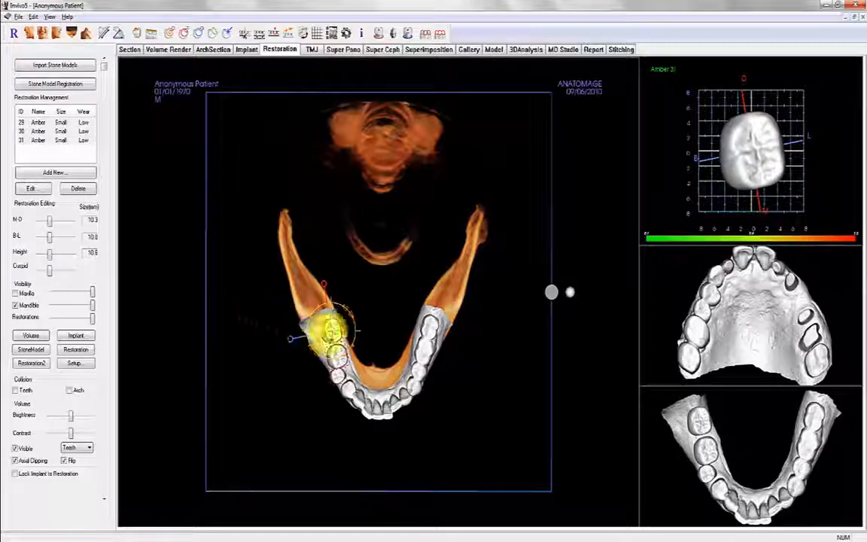
Shift the three restorations buccally and rotate them to follow the lower arch, then align restoration 30 between its neighbours
{"action": "left_click_drag", "start_coordinate": [331, 333], "coordinate": [327, 333]}
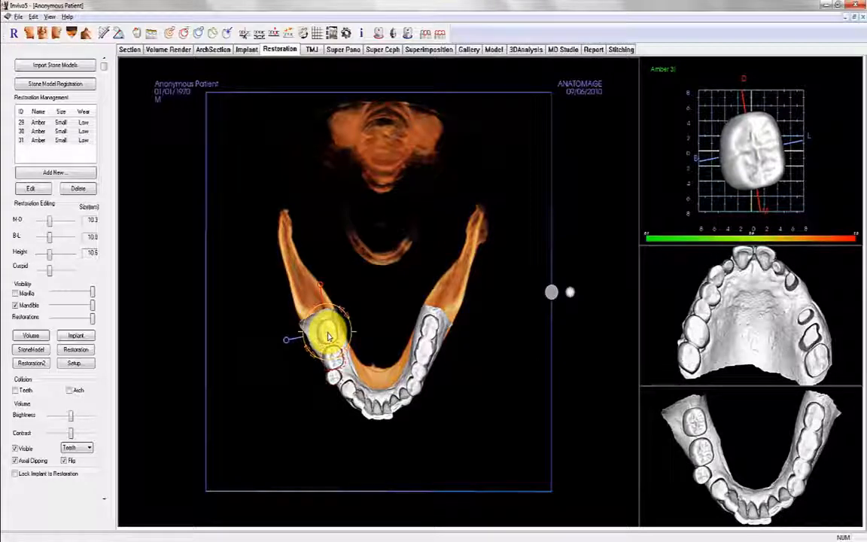
{"action": "mouse_move", "coordinate": [329, 337]}
{"action": "left_mouse_down"}
{"action": "mouse_move", "coordinate": [304, 313]}
{"action": "mouse_move", "coordinate": [304, 325]}
{"action": "left_mouse_up"}
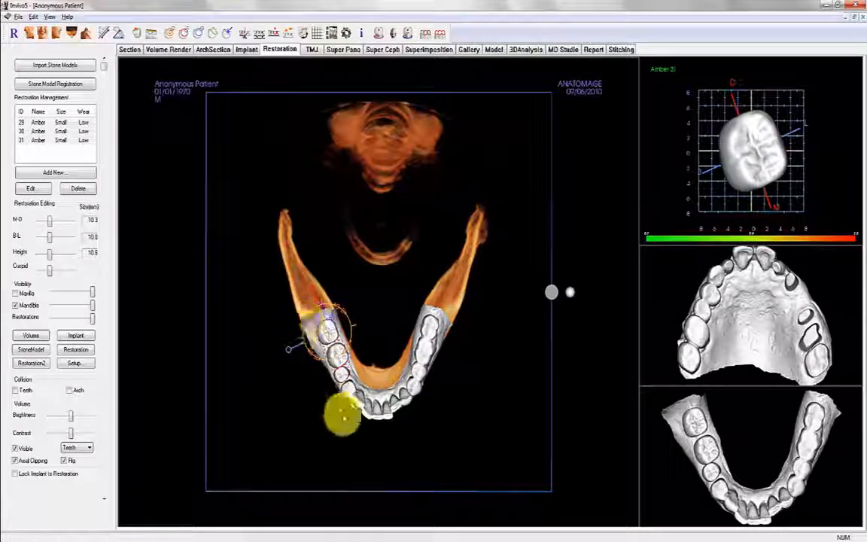
{"action": "left_click_drag", "start_coordinate": [343, 437], "coordinate": [323, 299], "text": "ctrl"}
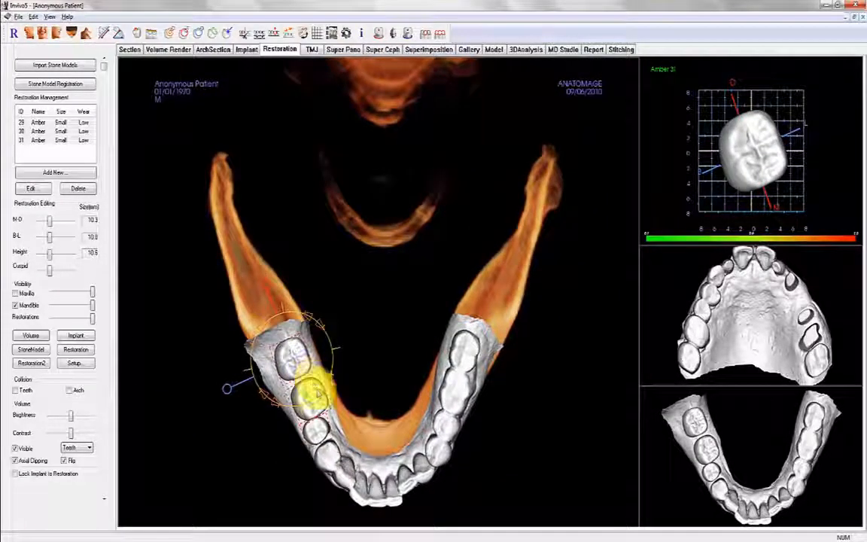
{"action": "left_click", "coordinate": [306, 397]}
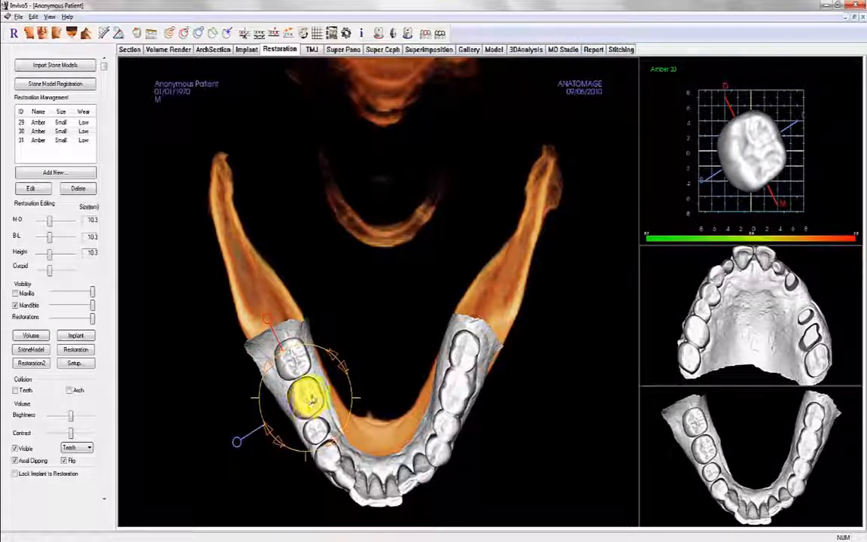
{"action": "left_click_drag", "start_coordinate": [306, 400], "coordinate": [348, 393]}
Enlarge restoration 30 mesiodistally to about 10.9 mm in the occlusal view of the mandible
{"action": "left_click_drag", "start_coordinate": [291, 480], "coordinate": [275, 379]}
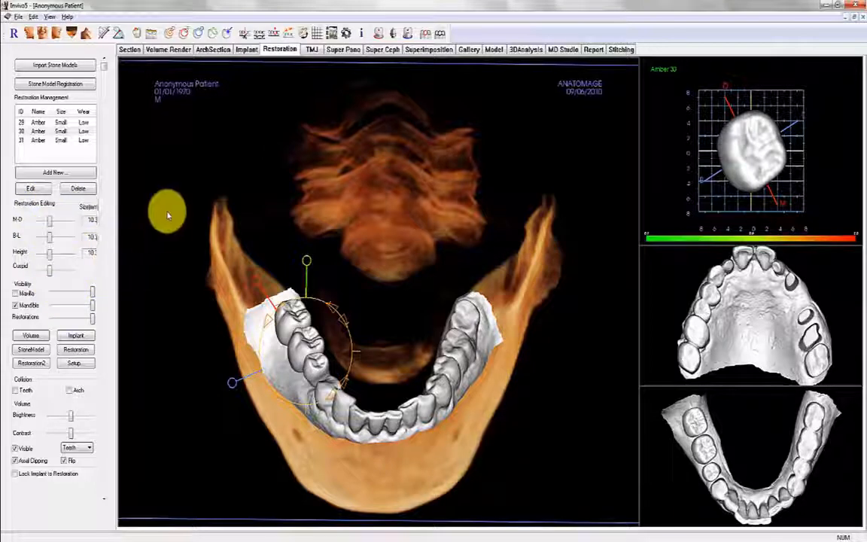
{"action": "left_click", "coordinate": [72, 32]}
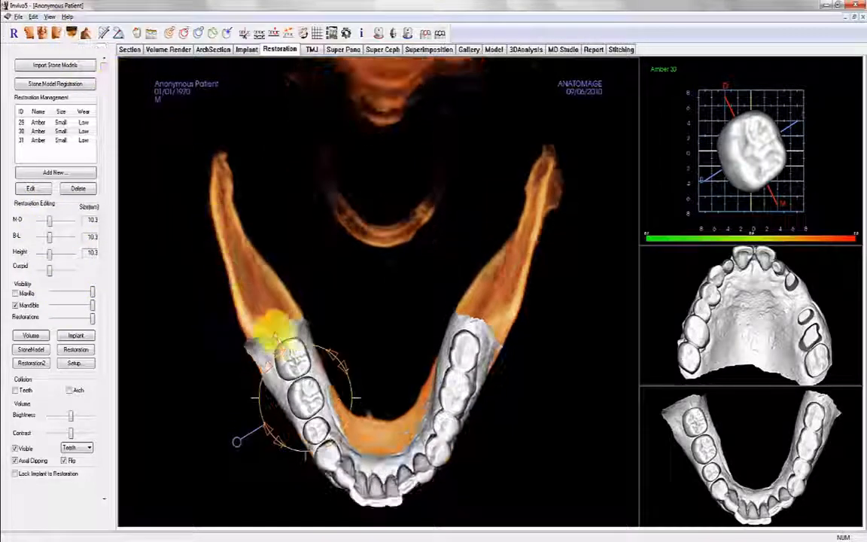
{"action": "left_click_drag", "start_coordinate": [265, 318], "coordinate": [265, 315]}
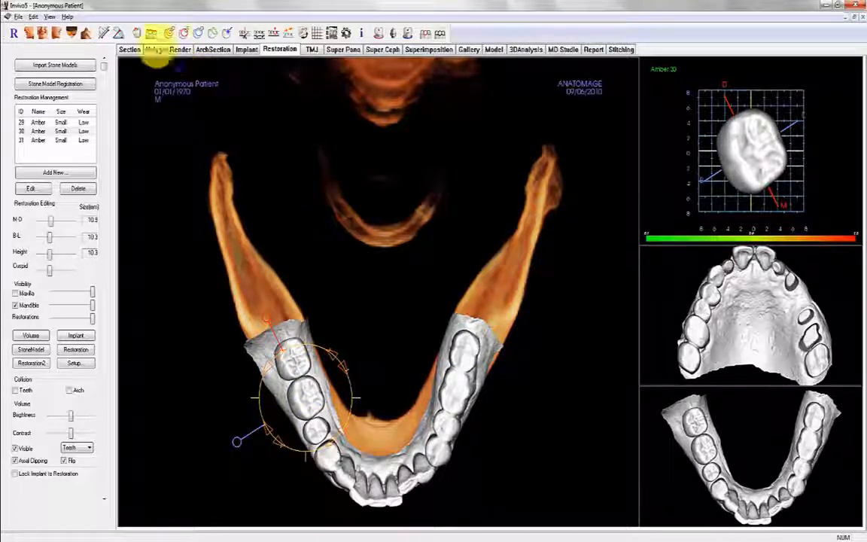
Lower restorations 29, 30 and 31 together toward the ridge in the lateral view
{"action": "left_click", "coordinate": [58, 34]}
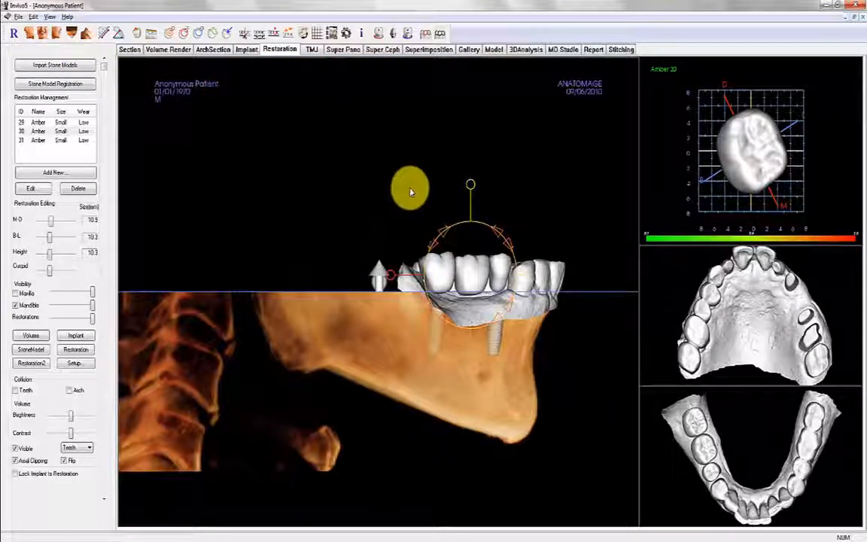
{"action": "left_click", "coordinate": [441, 265]}
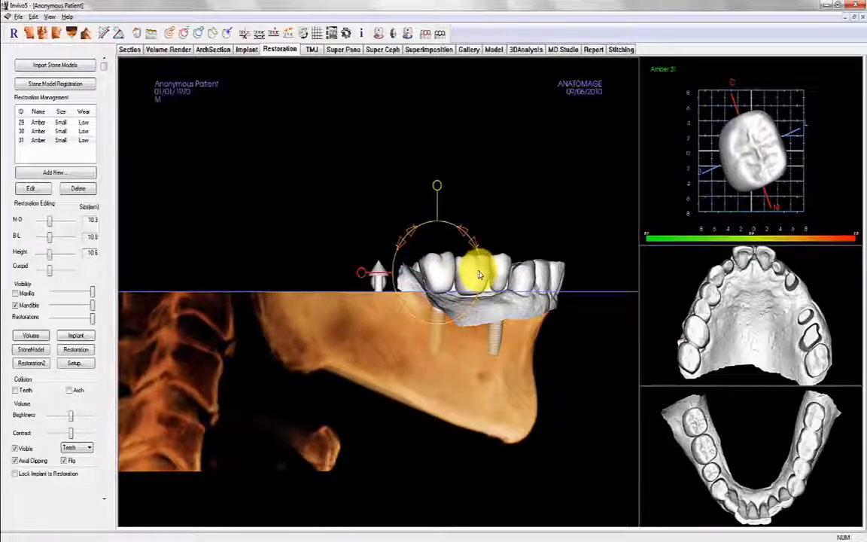
{"action": "left_click", "coordinate": [472, 272]}
{"action": "left_click", "coordinate": [499, 257]}
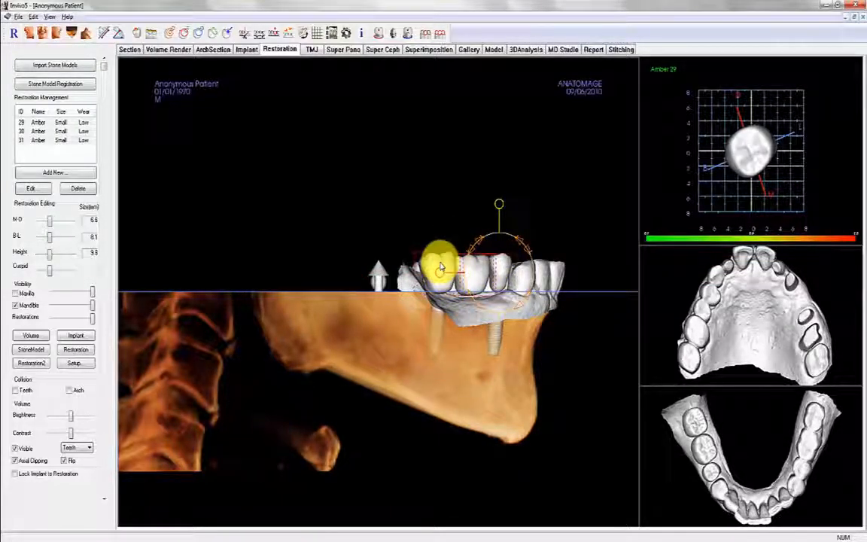
{"action": "left_click_drag", "start_coordinate": [441, 268], "coordinate": [441, 274]}
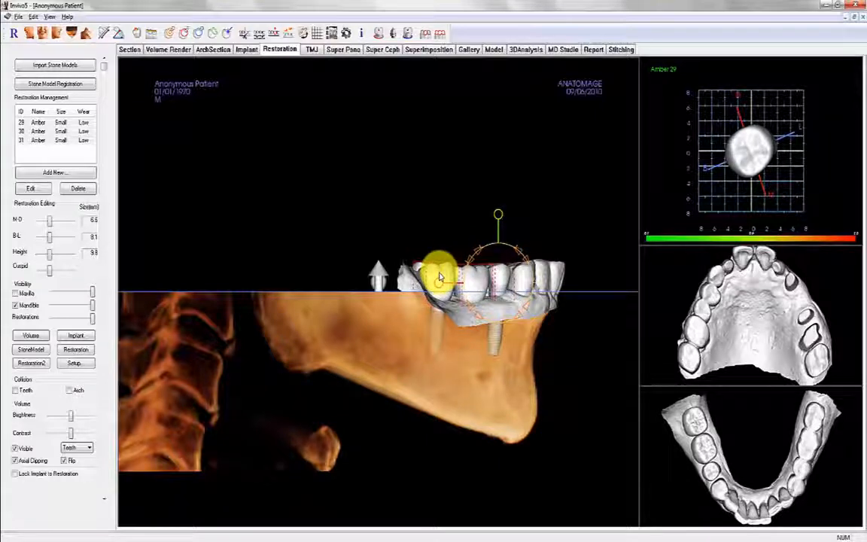
{"action": "left_click", "coordinate": [450, 232]}
Tilt restoration 31 slightly in the mesiodistal direction in the lateral view
{"action": "left_click", "coordinate": [441, 265]}
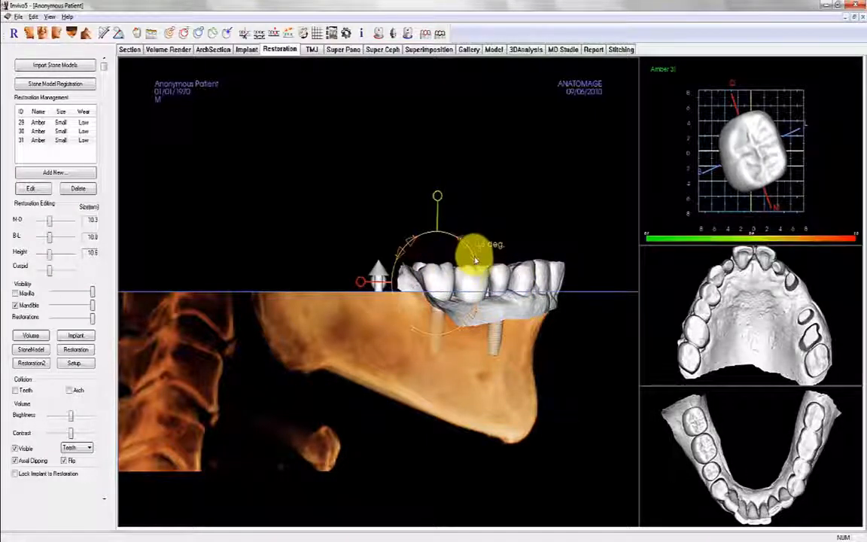
{"action": "left_click_drag", "start_coordinate": [475, 260], "coordinate": [476, 267]}
{"action": "left_click", "coordinate": [487, 219]}
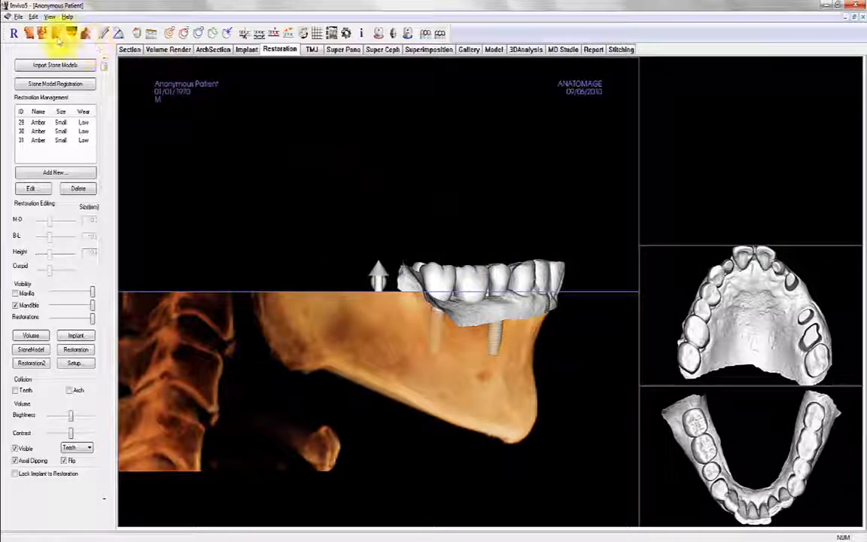
Adjust the buccolingual tilt of restoration 29 while viewing the lower arch from behind
{"action": "left_click_drag", "start_coordinate": [213, 197], "coordinate": [381, 247]}
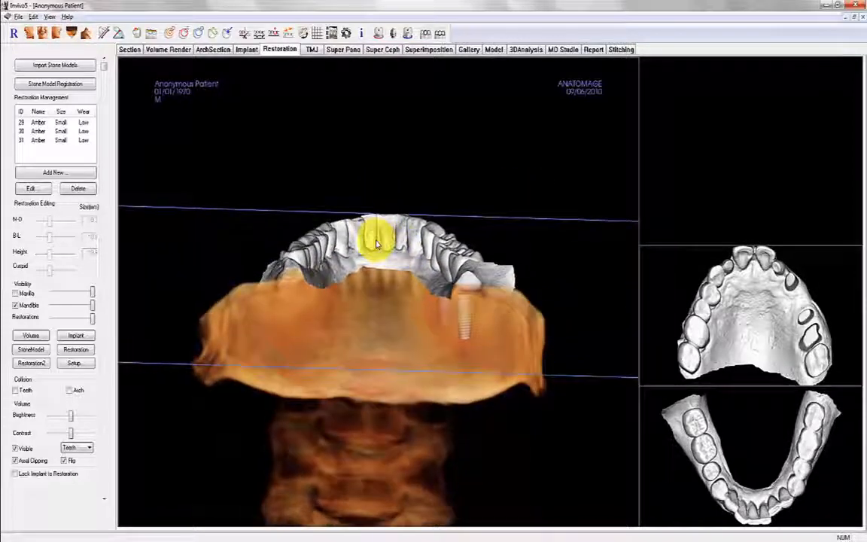
{"action": "left_click", "coordinate": [476, 256]}
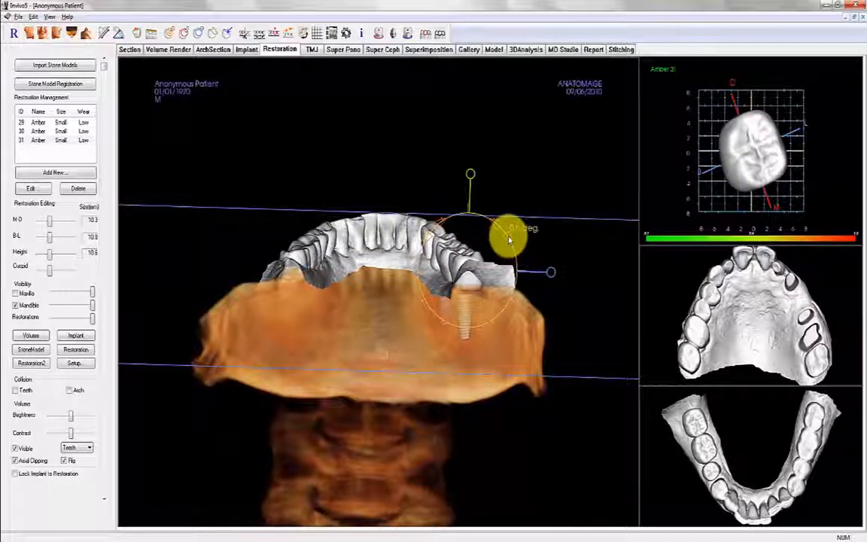
{"action": "left_click", "coordinate": [423, 231]}
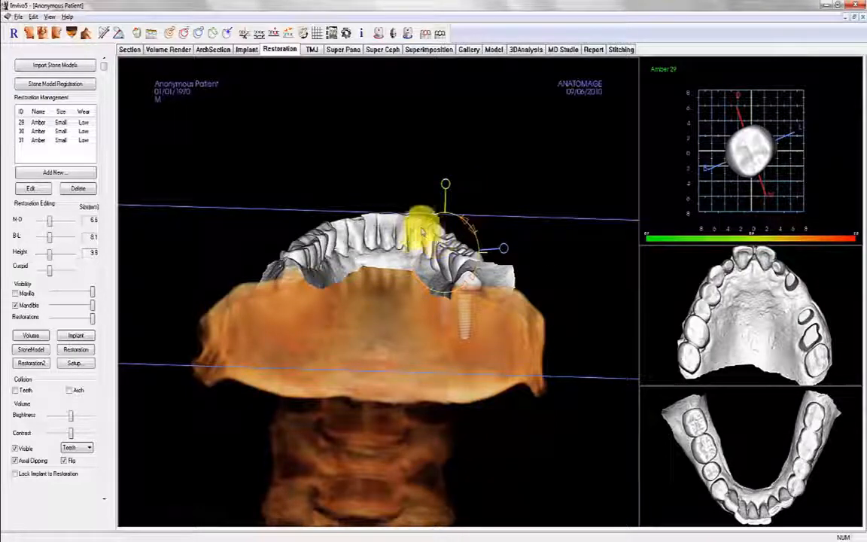
{"action": "left_click_drag", "start_coordinate": [414, 229], "coordinate": [417, 234]}
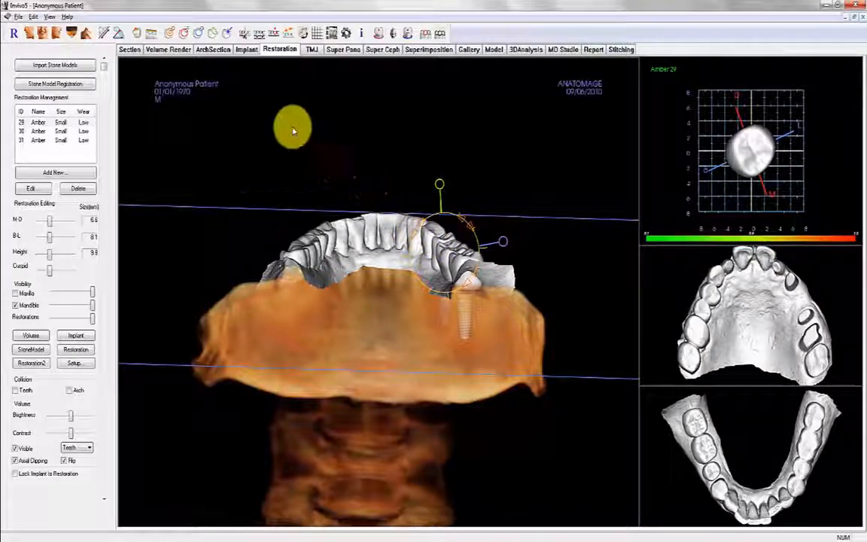
Widen the MaryAnn restoration 30 mesiodistally to about 11.3 mm and nudge it into place between teeth 29 and 31
{"action": "left_click", "coordinate": [59, 35]}
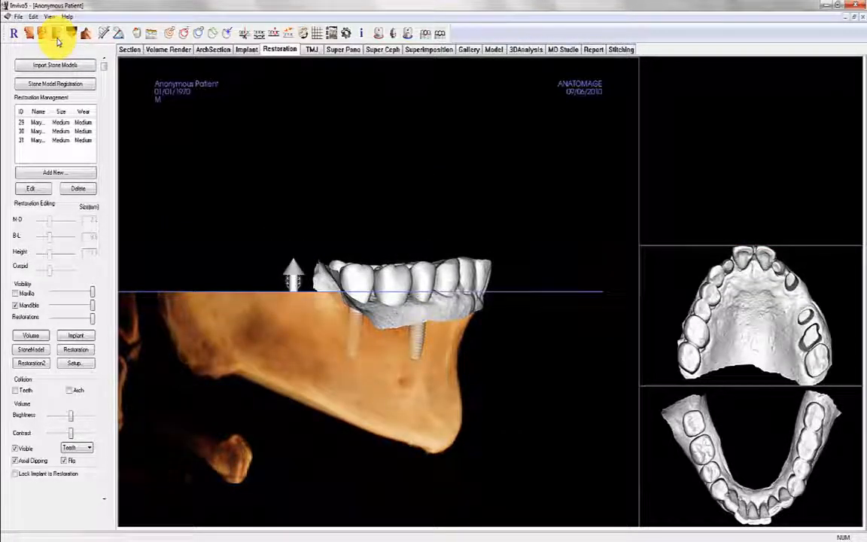
{"action": "left_click_drag", "start_coordinate": [461, 228], "coordinate": [362, 277]}
{"action": "left_click", "coordinate": [362, 277]}
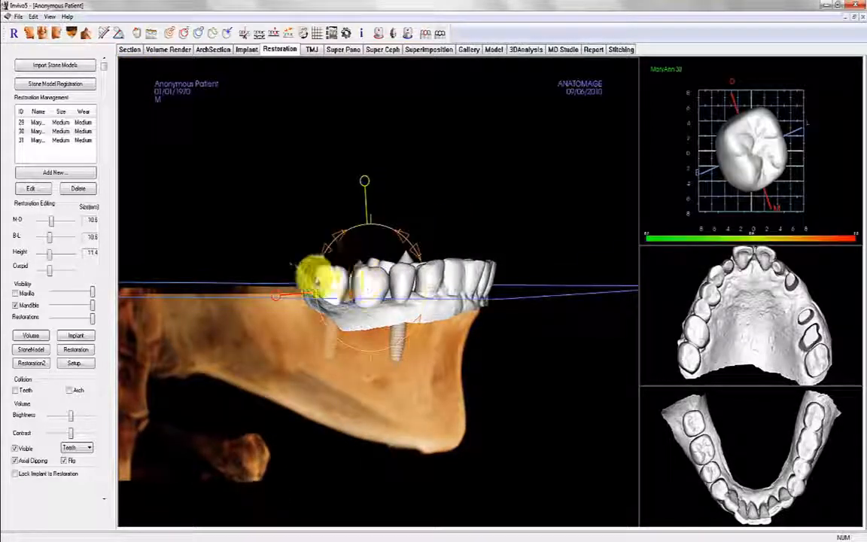
{"action": "left_click_drag", "start_coordinate": [276, 297], "coordinate": [272, 296]}
{"action": "left_click_drag", "start_coordinate": [379, 289], "coordinate": [377, 288]}
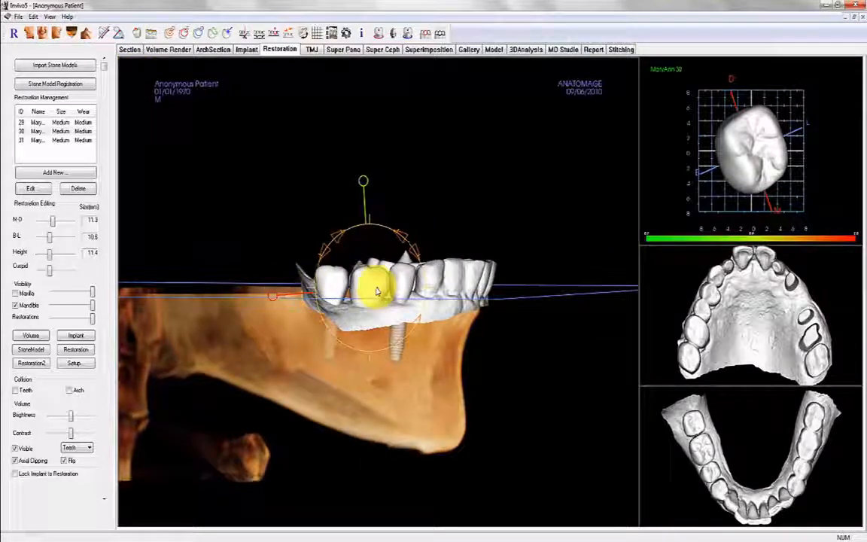
{"action": "left_click", "coordinate": [437, 174]}
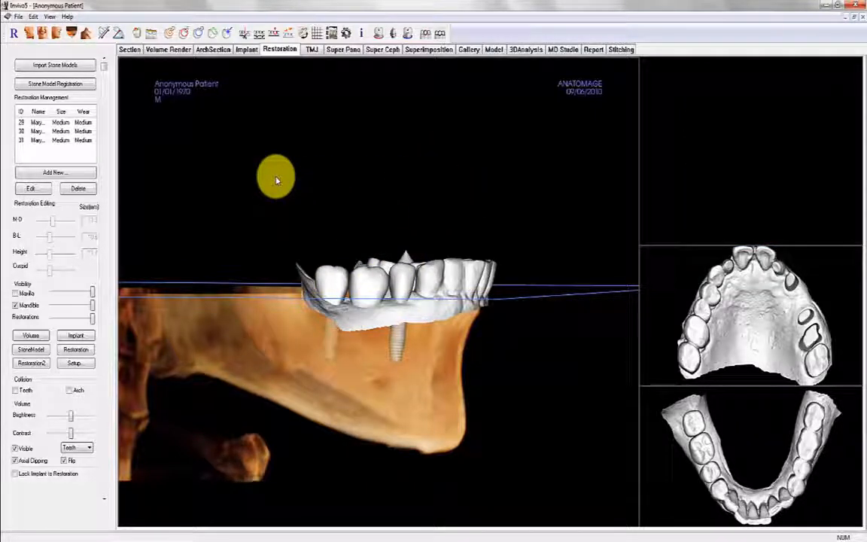
Turn on teeth collision checking and reshape a circular area on the distal surface of restoration 30, declining a concave depression
{"action": "left_click", "coordinate": [137, 33]}
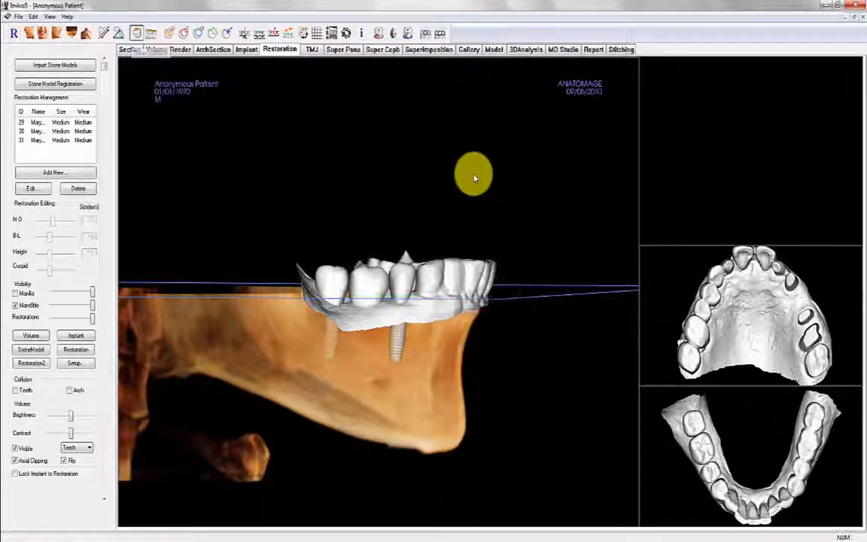
{"action": "left_click_drag", "start_coordinate": [414, 219], "coordinate": [387, 296]}
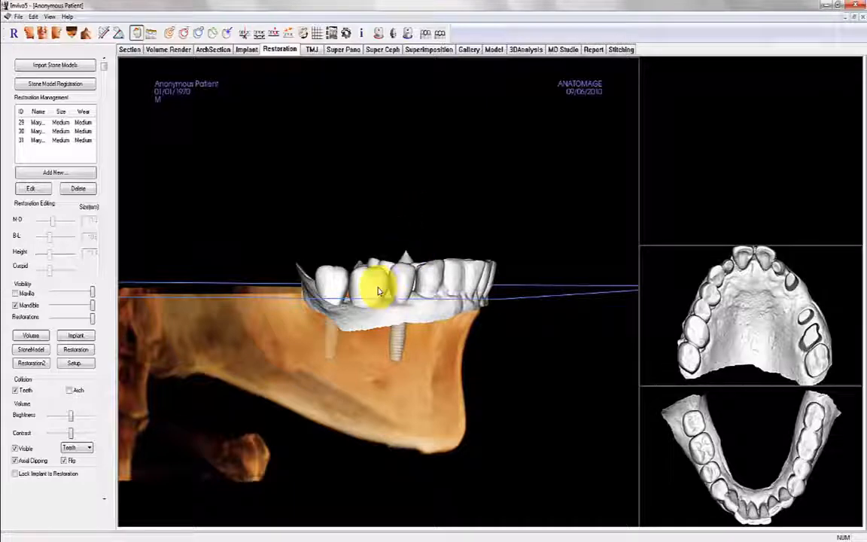
{"action": "left_click_drag", "start_coordinate": [741, 209], "coordinate": [742, 139]}
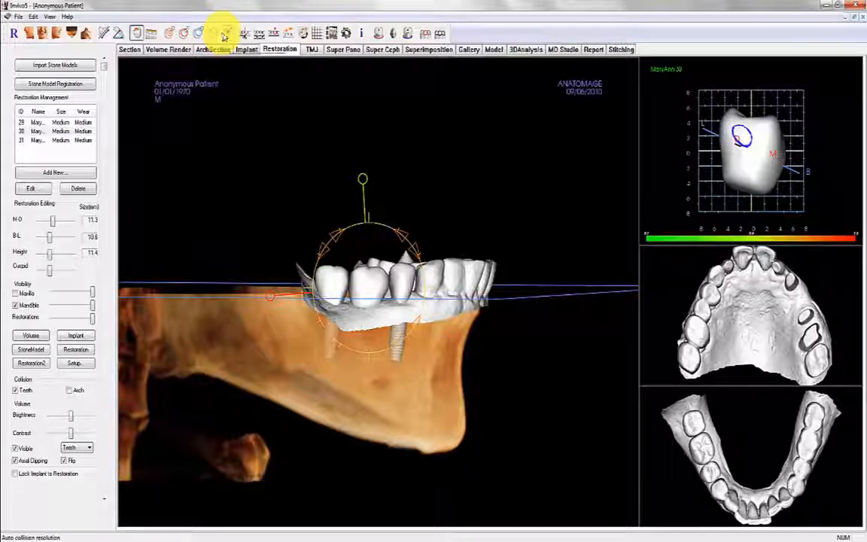
{"action": "left_click", "coordinate": [226, 35]}
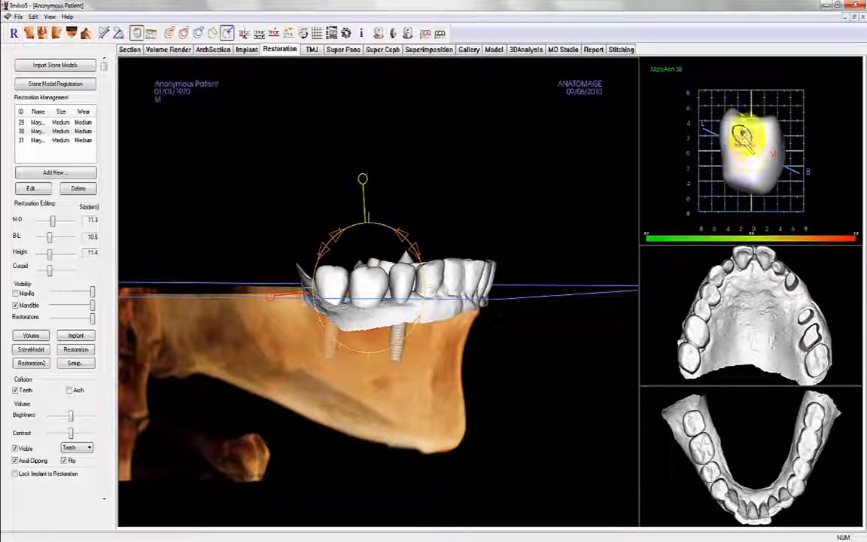
{"action": "left_click", "coordinate": [748, 137]}
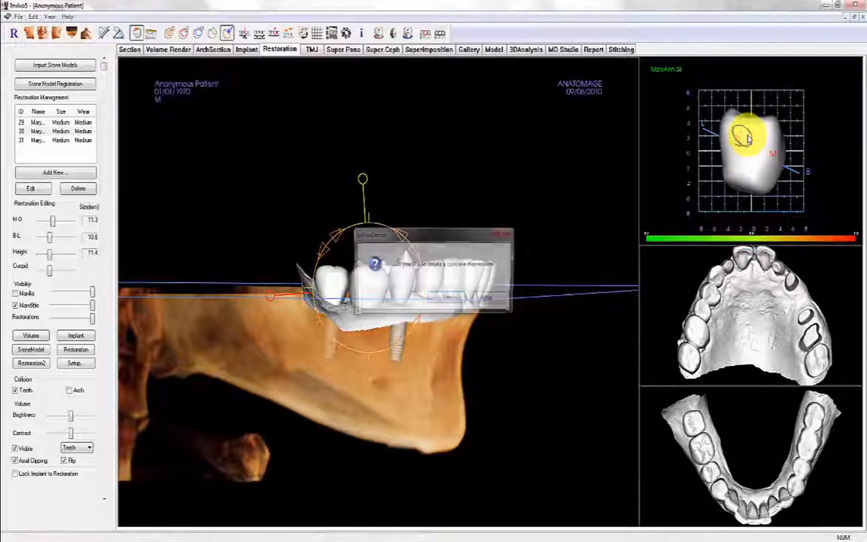
{"action": "left_click", "coordinate": [491, 298]}
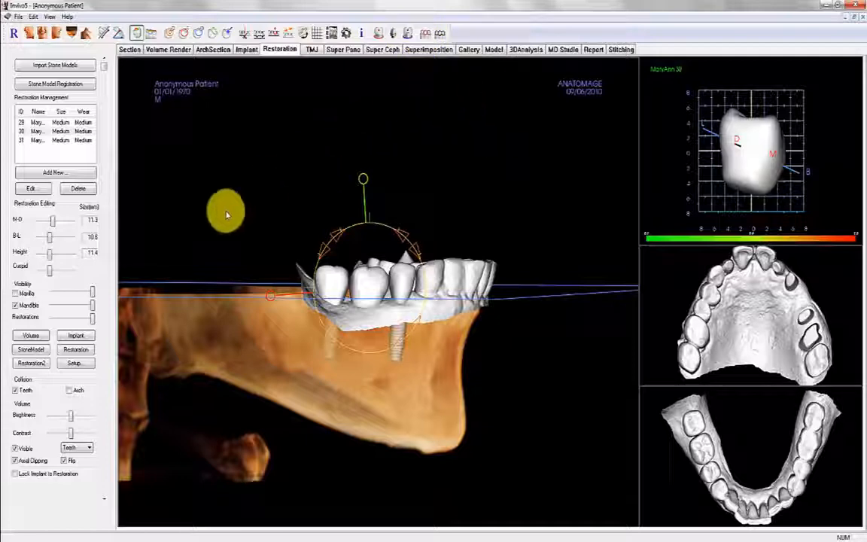
Select restoration 31 and create a custom abutment for it over its implant
{"action": "left_click", "coordinate": [245, 190]}
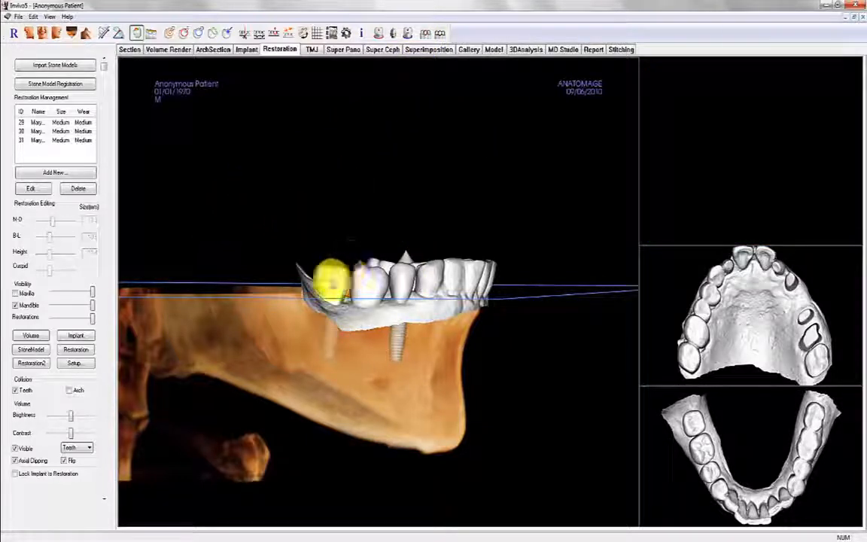
{"action": "left_click", "coordinate": [329, 284]}
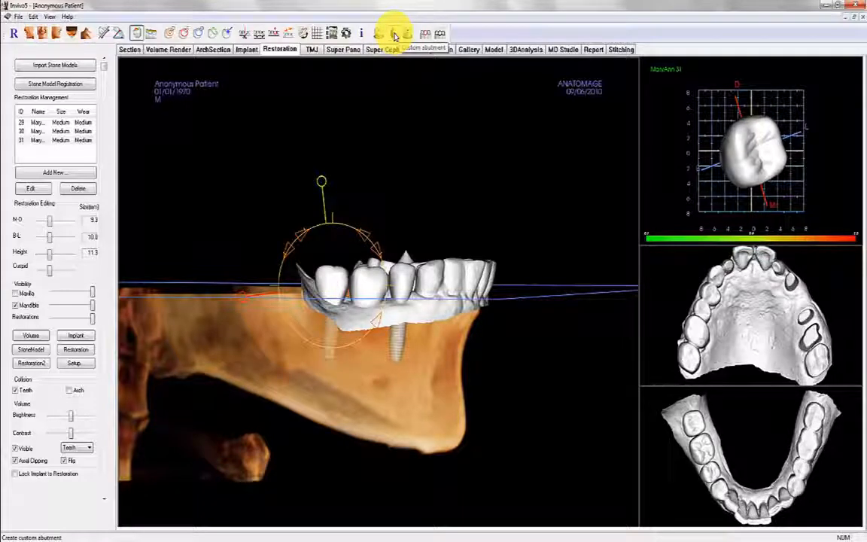
{"action": "left_click", "coordinate": [395, 35]}
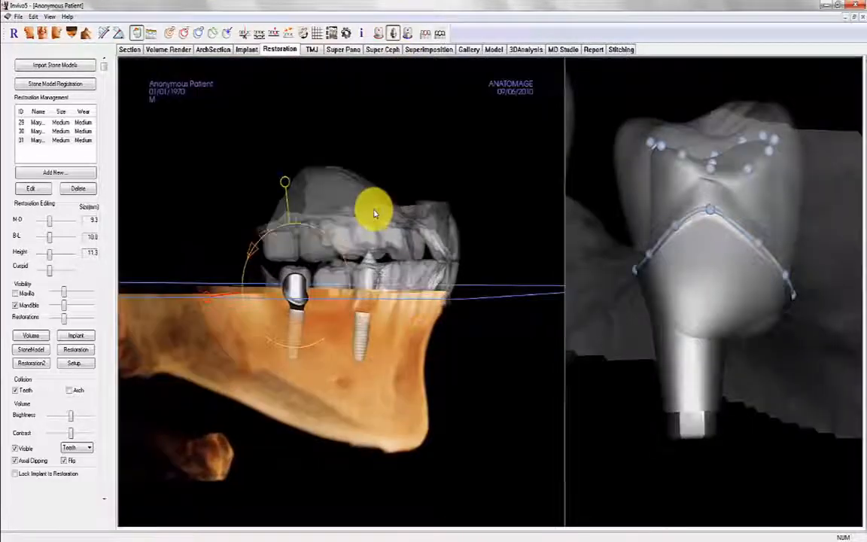
{"action": "scroll", "coordinate": [374, 213], "scroll_direction": "down", "scroll_amount": 5}
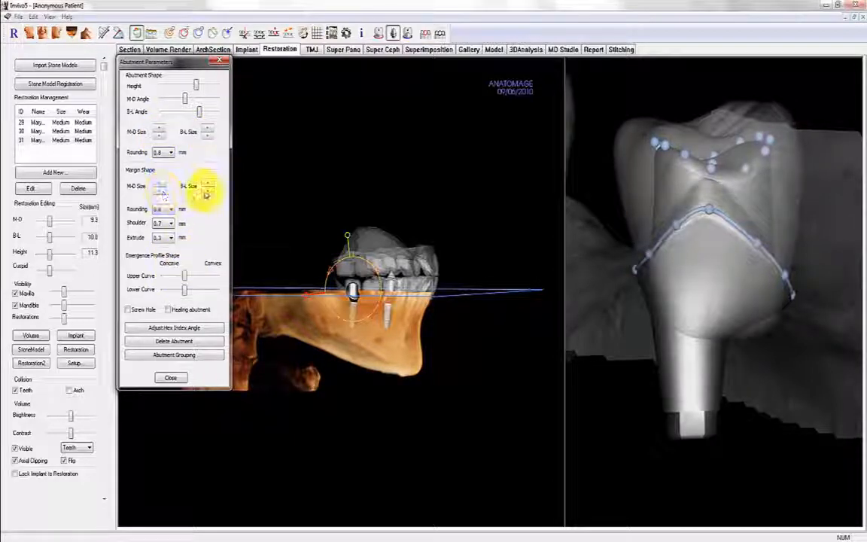
Reduce the mesiodistal and buccolingual size of the abutment's margin while viewing it from the occlusal side
{"action": "left_click_drag", "start_coordinate": [590, 145], "coordinate": [589, 320]}
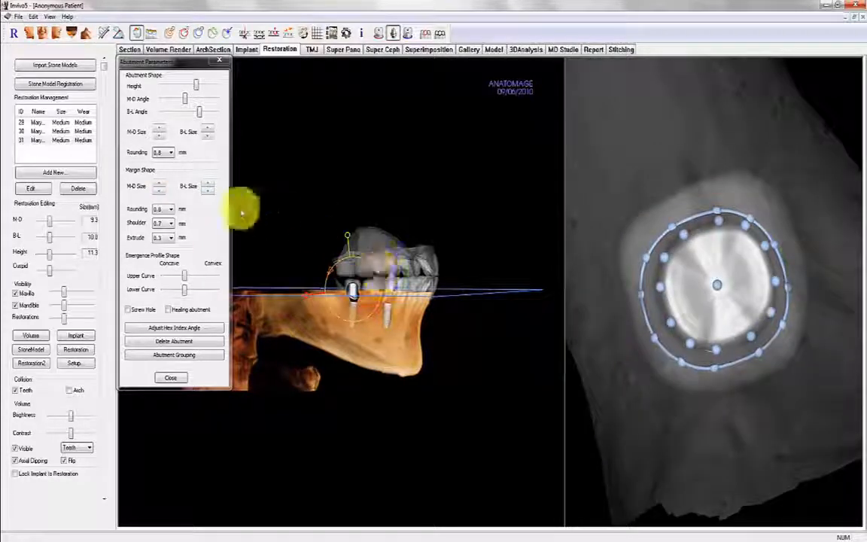
{"action": "left_click", "coordinate": [160, 193]}
{"action": "left_click", "coordinate": [199, 192]}
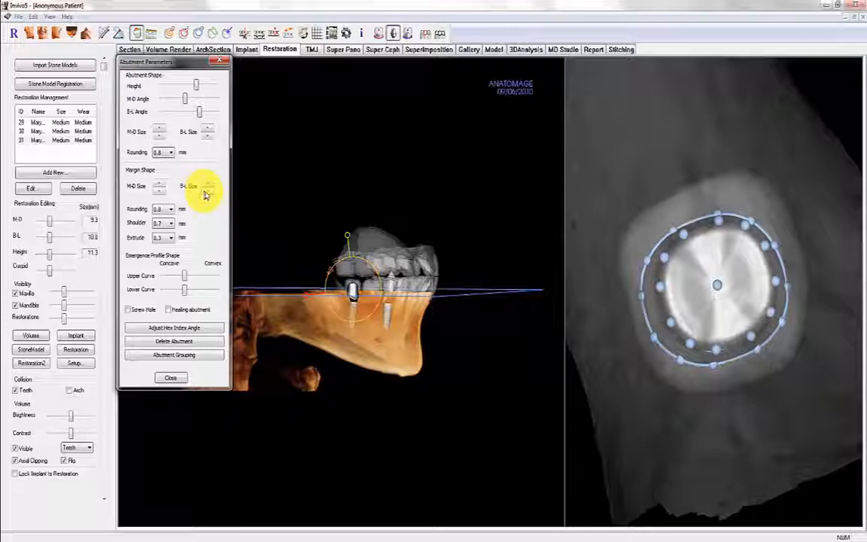
{"action": "left_click", "coordinate": [204, 193]}
{"action": "left_click", "coordinate": [205, 192]}
{"action": "left_click", "coordinate": [205, 193]}
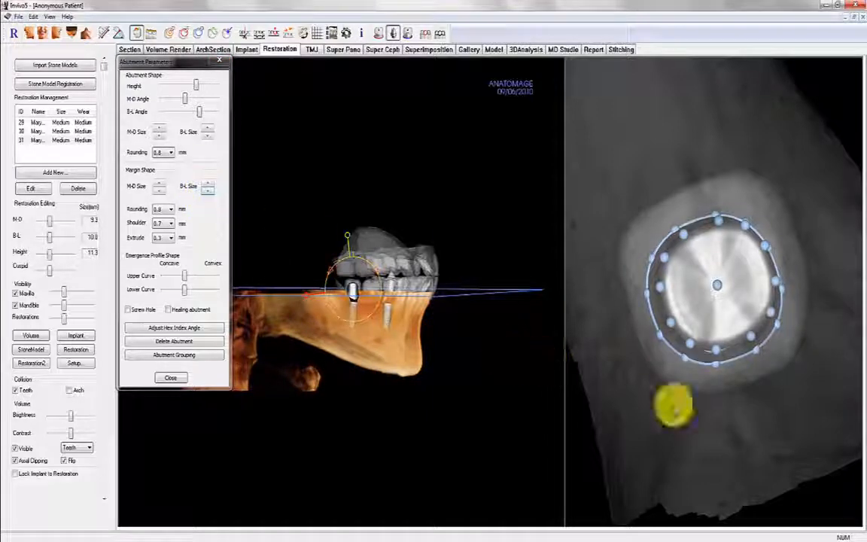
Reduce the buccolingual and mesiodistal size of the abutment body for restoration 31 and finish the abutment parameters
{"action": "left_click_drag", "start_coordinate": [673, 407], "coordinate": [647, 304]}
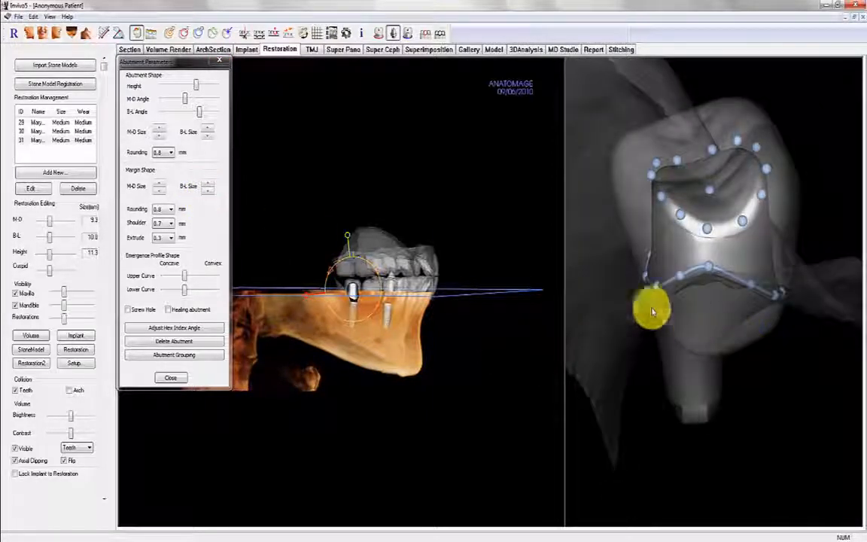
{"action": "left_click", "coordinate": [207, 134]}
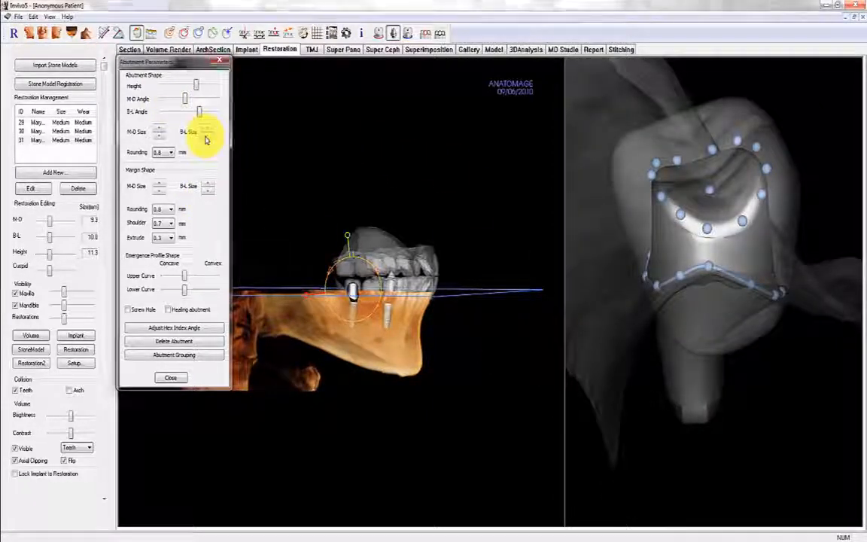
{"action": "left_click", "coordinate": [158, 137]}
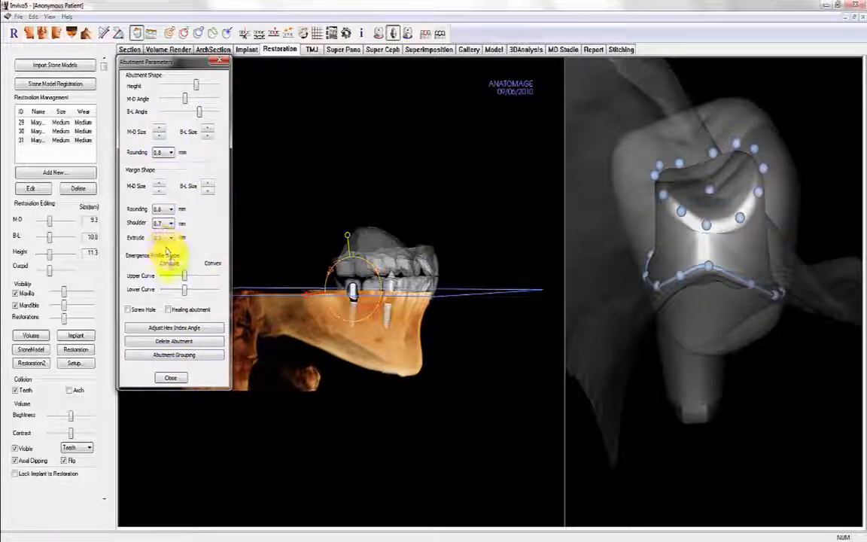
{"action": "left_click", "coordinate": [172, 378]}
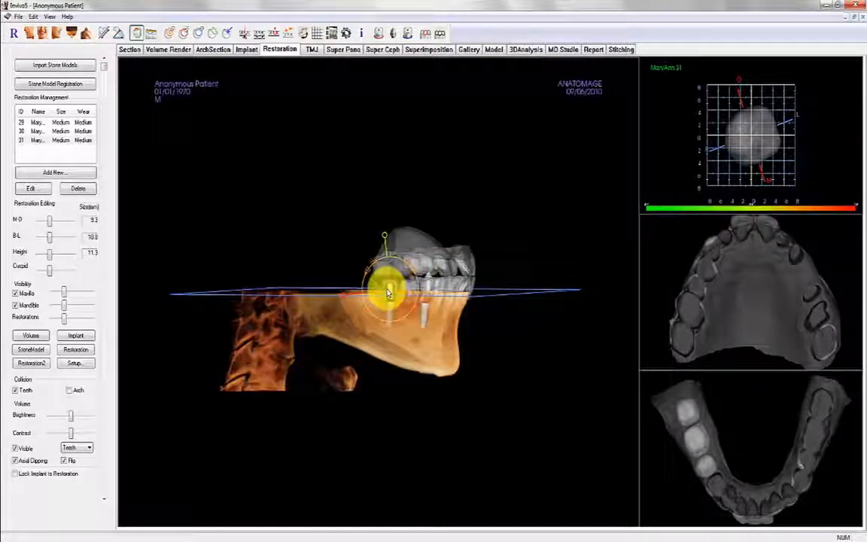
Build the crown for restoration 31 with undercut regions shown and blocked out, using a 0.05 mm cement gap
{"action": "left_click", "coordinate": [406, 34]}
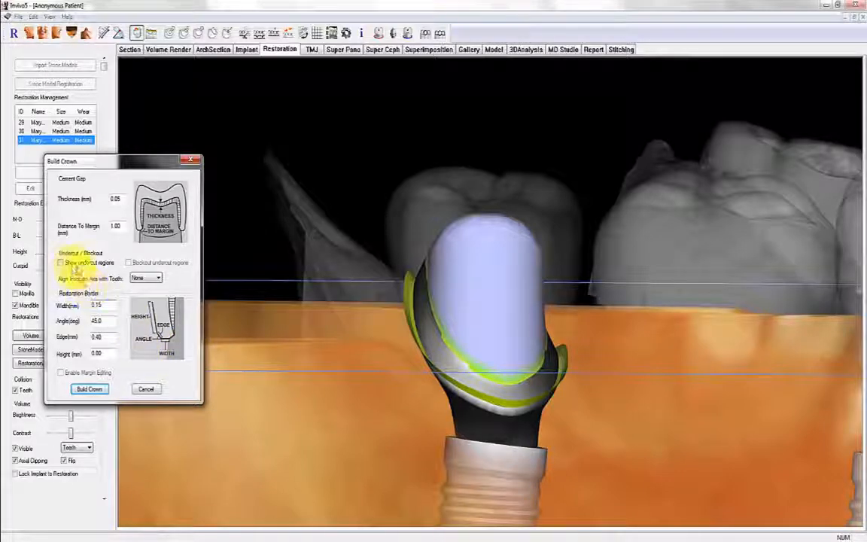
{"action": "left_click", "coordinate": [61, 263]}
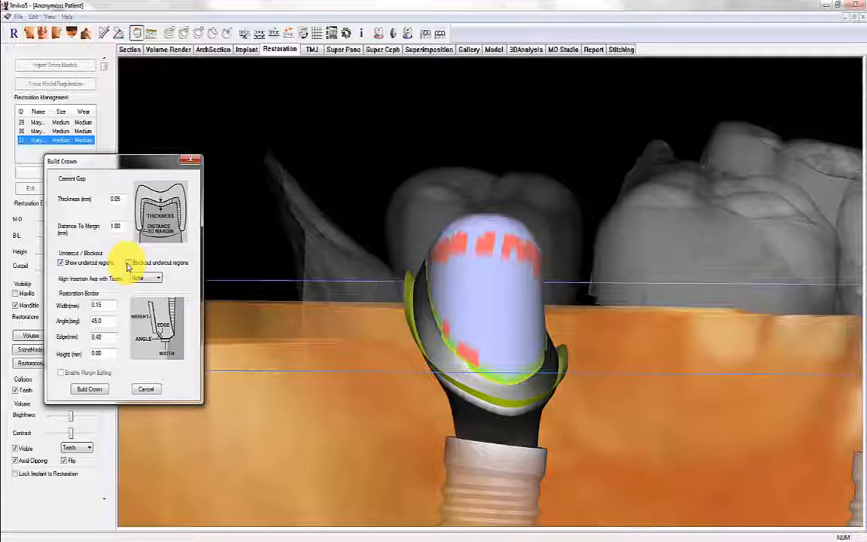
{"action": "left_click", "coordinate": [128, 263]}
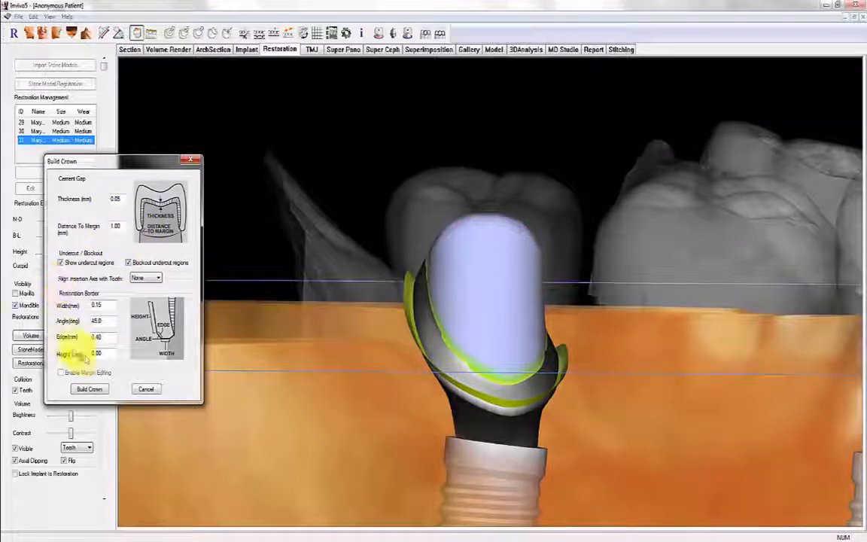
{"action": "left_click", "coordinate": [92, 389]}
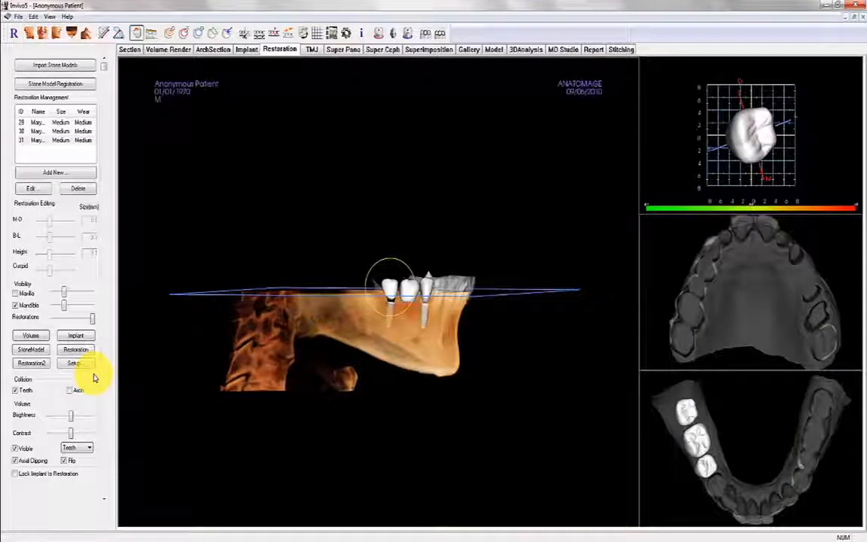
Shape the base of restoration 30 to the gingiva with a fitted type and 0 mm offset, and inspect its underside
{"action": "scroll", "coordinate": [420, 413], "scroll_direction": "up", "scroll_amount": 1}
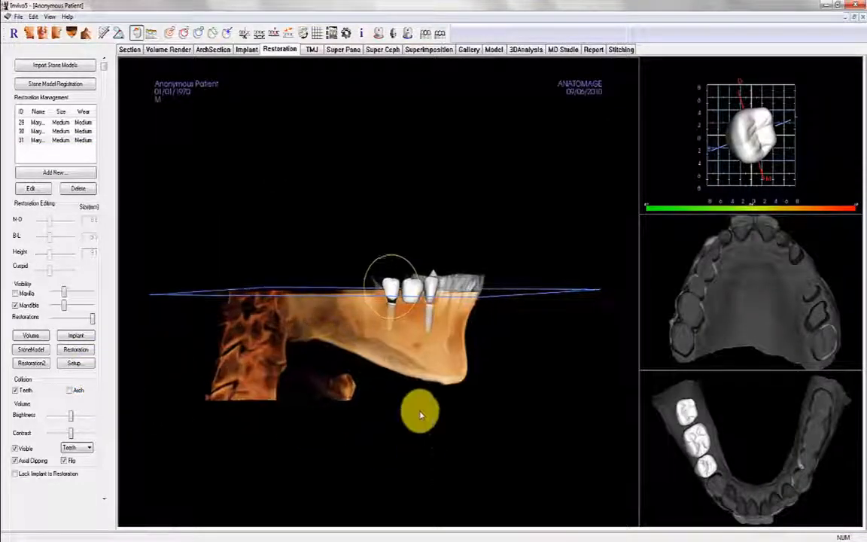
{"action": "left_click_drag", "start_coordinate": [420, 414], "coordinate": [417, 192], "text": "ctrl"}
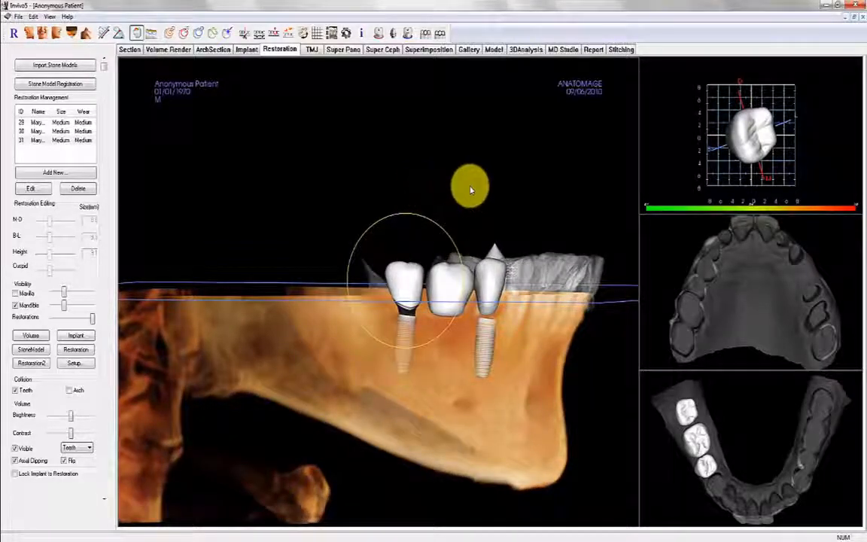
{"action": "left_click", "coordinate": [449, 297]}
{"action": "left_click", "coordinate": [450, 283]}
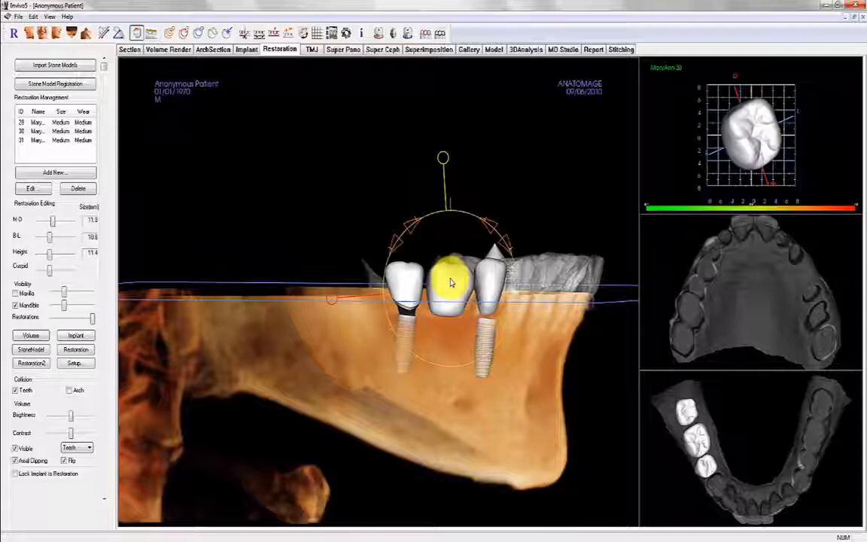
{"action": "left_click", "coordinate": [425, 35]}
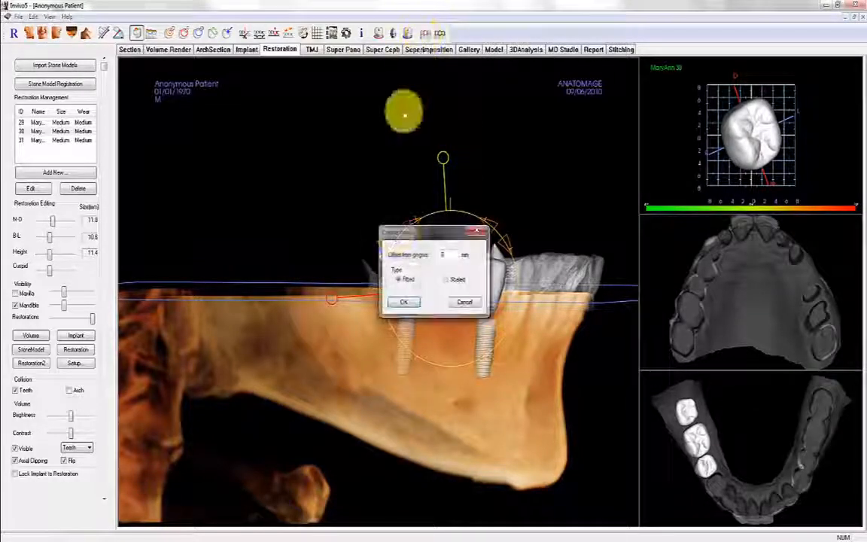
{"action": "left_click", "coordinate": [404, 302]}
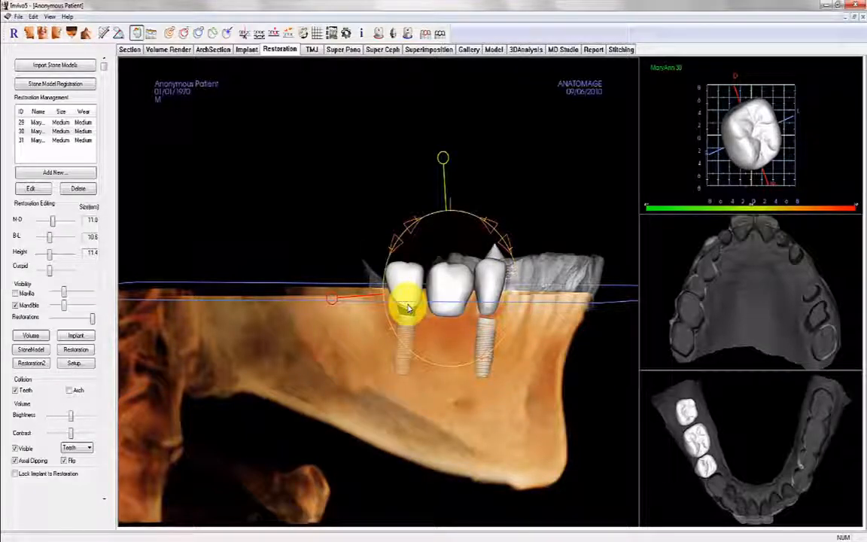
{"action": "left_click_drag", "start_coordinate": [792, 191], "coordinate": [772, 77]}
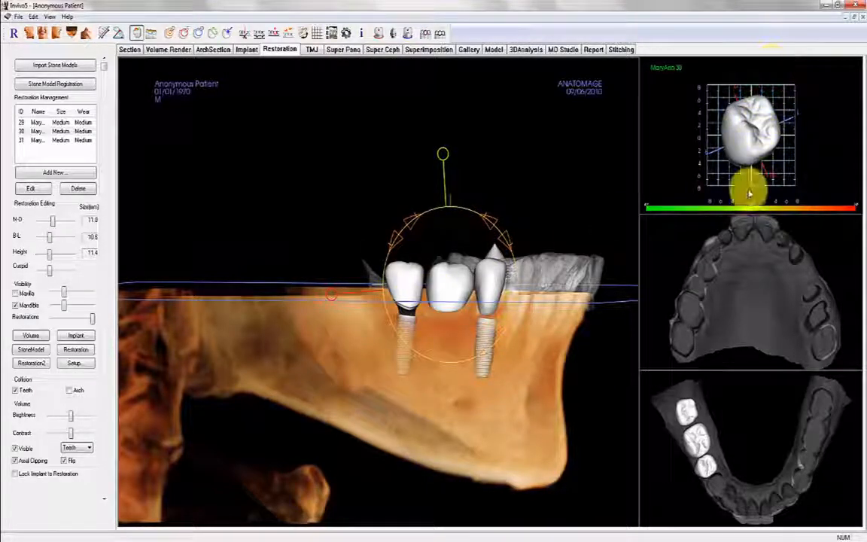
{"action": "left_click_drag", "start_coordinate": [749, 194], "coordinate": [644, 184]}
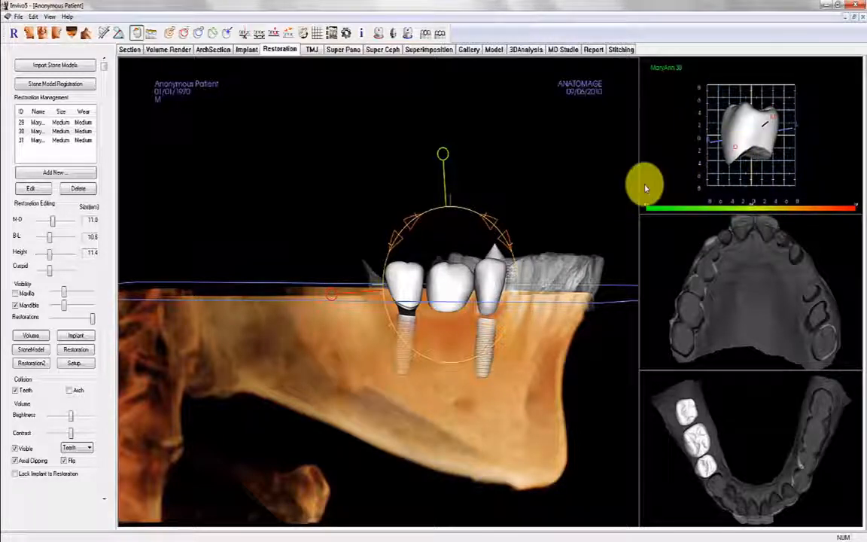
Join restorations 31, 30 and 29 into a bridge for reduced crowns and review the connector options between 30 and 31
{"action": "left_click", "coordinate": [356, 201]}
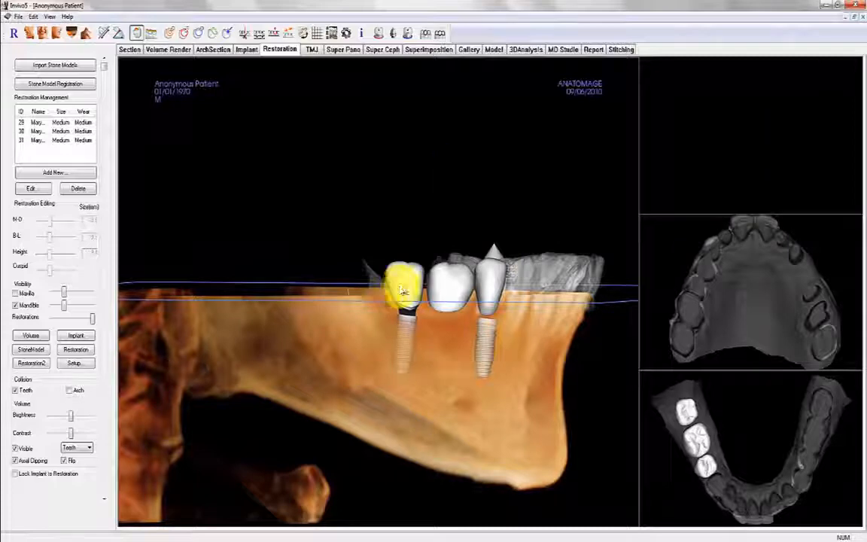
{"action": "left_click", "coordinate": [450, 281]}
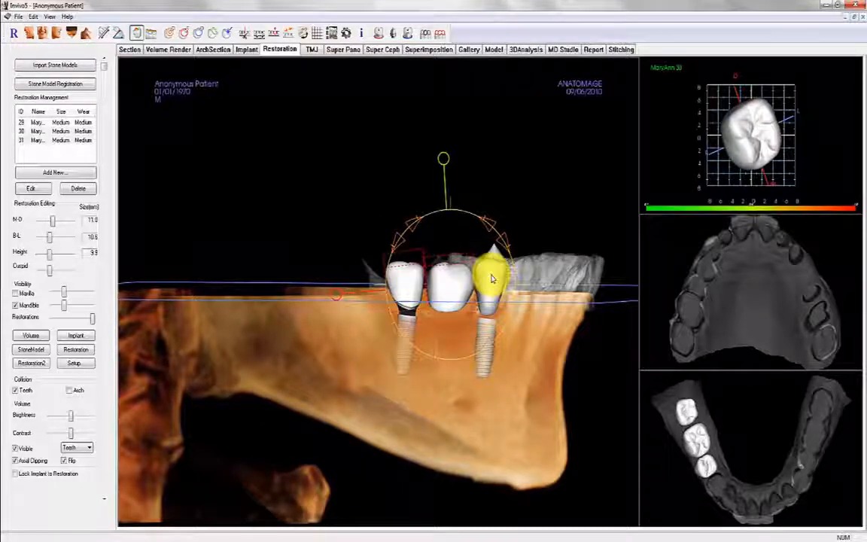
{"action": "left_click", "coordinate": [495, 289]}
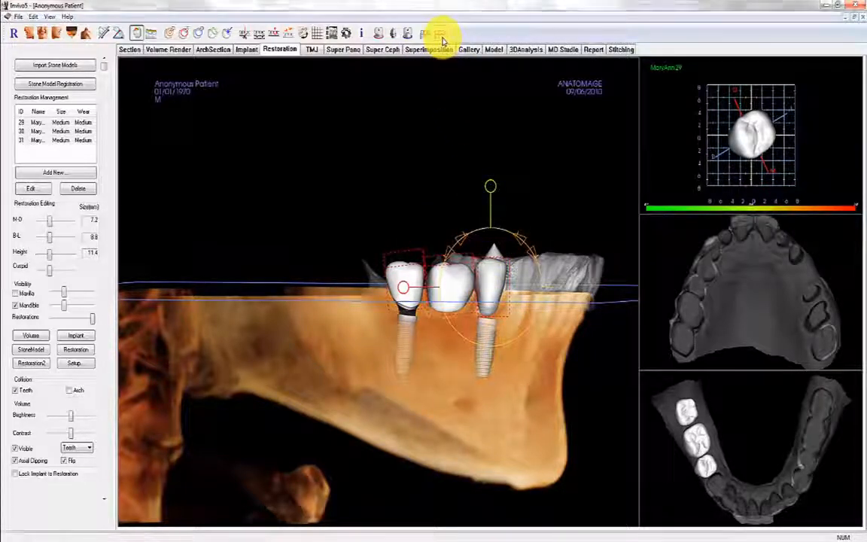
{"action": "left_click", "coordinate": [441, 34]}
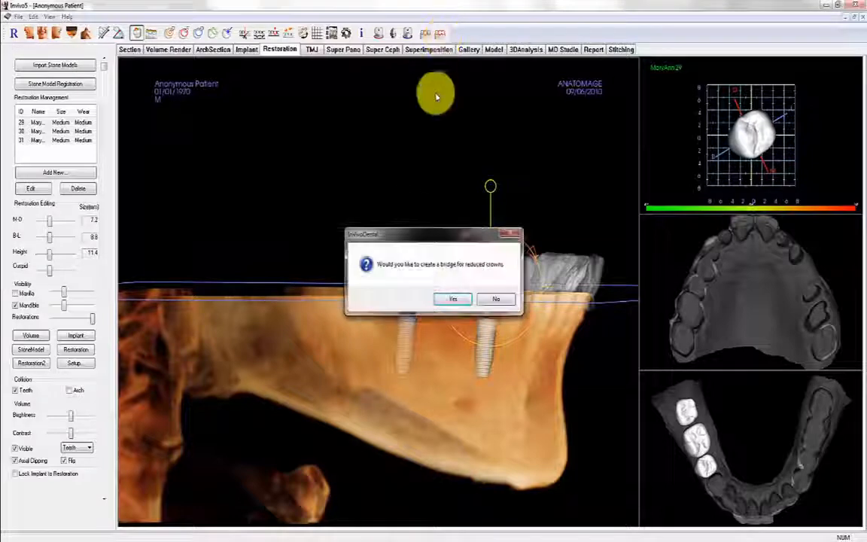
{"action": "left_click", "coordinate": [449, 301]}
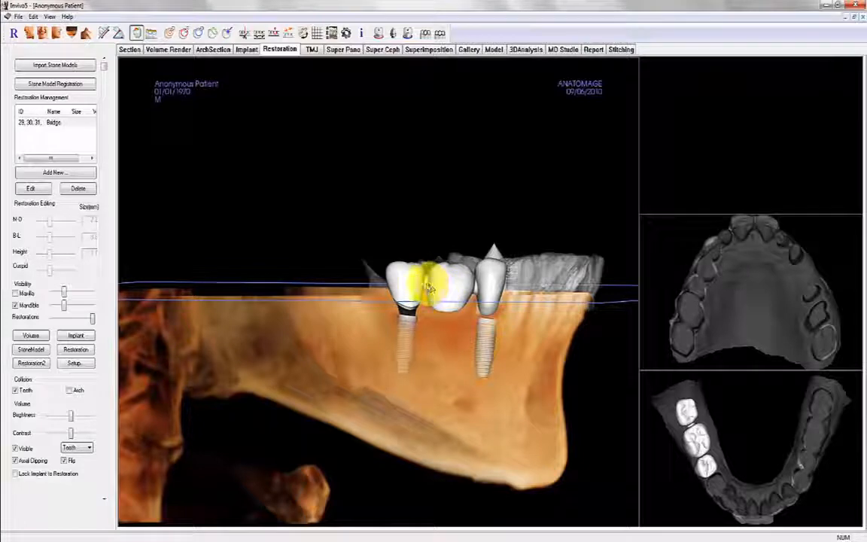
{"action": "left_click", "coordinate": [426, 286]}
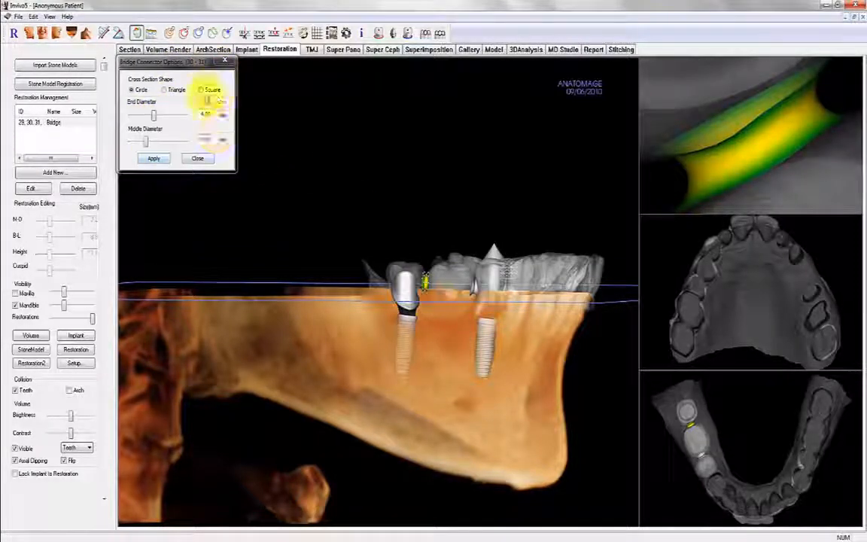
{"action": "left_click", "coordinate": [197, 160]}
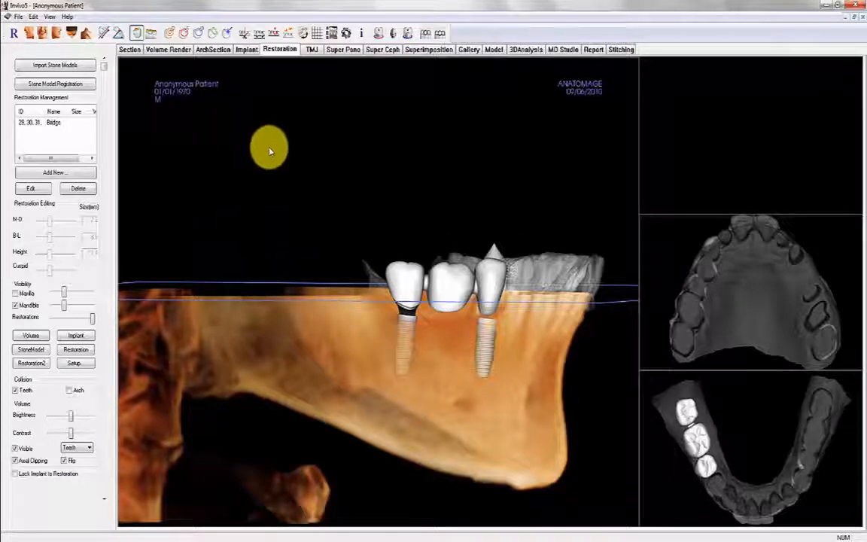
Turn on arch collision display and show the maxilla stone model at full opacity
{"action": "left_click", "coordinate": [151, 36]}
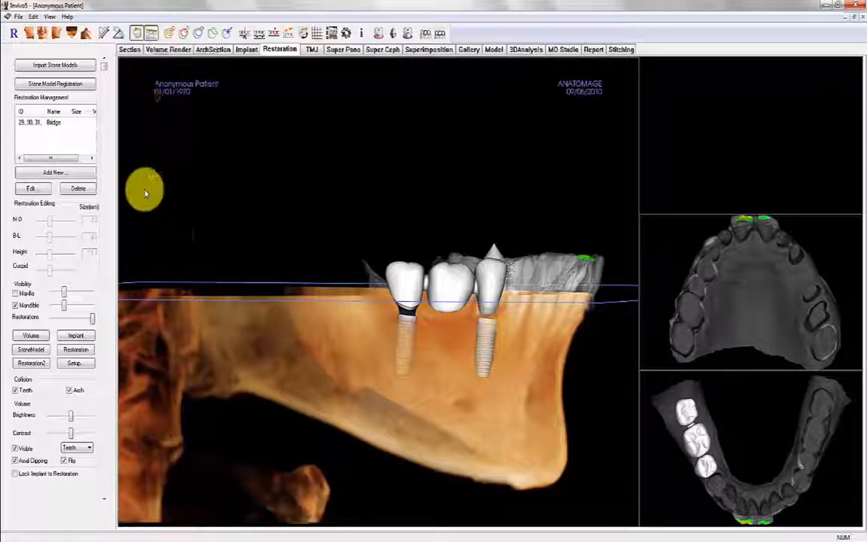
{"action": "left_click", "coordinate": [16, 293]}
{"action": "left_click_drag", "start_coordinate": [64, 295], "coordinate": [120, 301]}
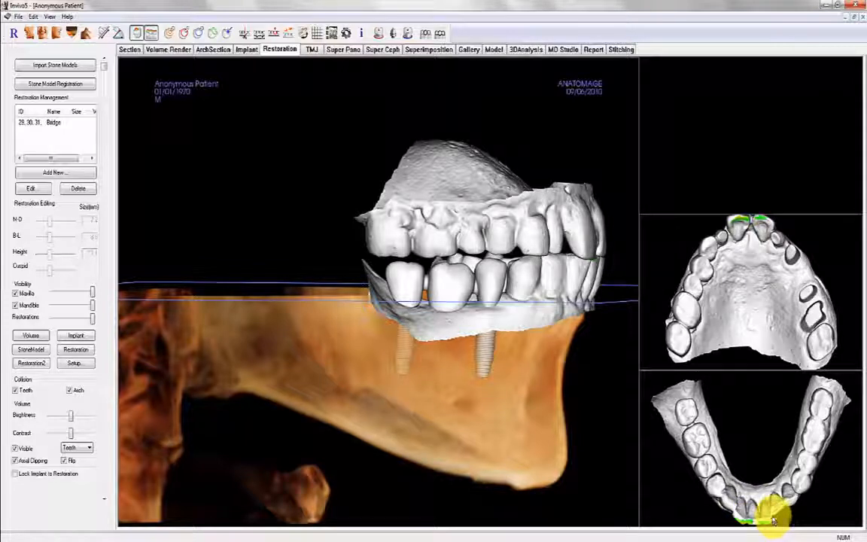
Begin the occlusion adjustment and slightly rotate and shift the maxilla model against the lower arch
{"action": "left_click", "coordinate": [292, 36]}
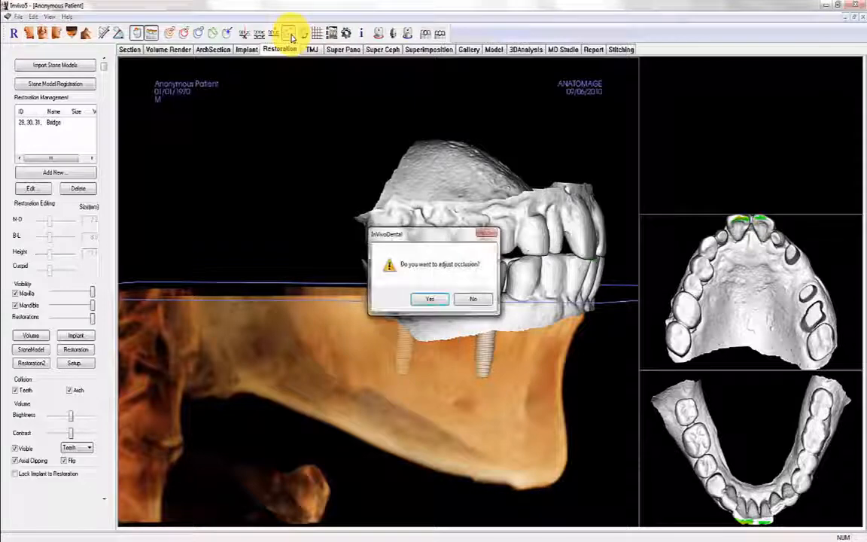
{"action": "left_click", "coordinate": [431, 299]}
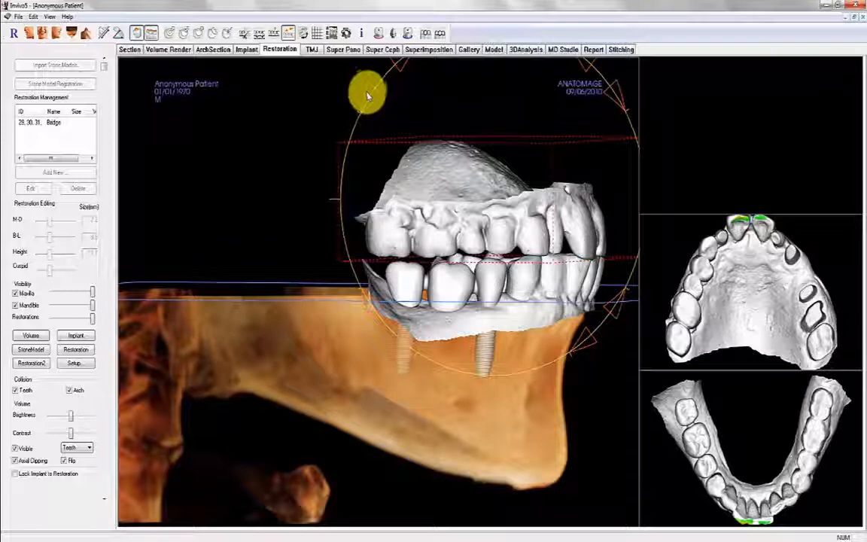
{"action": "left_click_drag", "start_coordinate": [369, 96], "coordinate": [374, 107]}
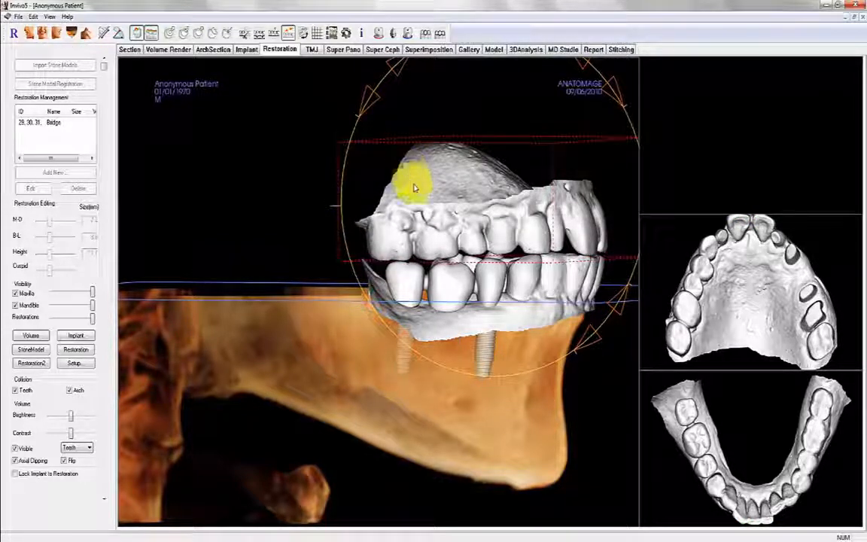
{"action": "left_click_drag", "start_coordinate": [420, 207], "coordinate": [420, 208]}
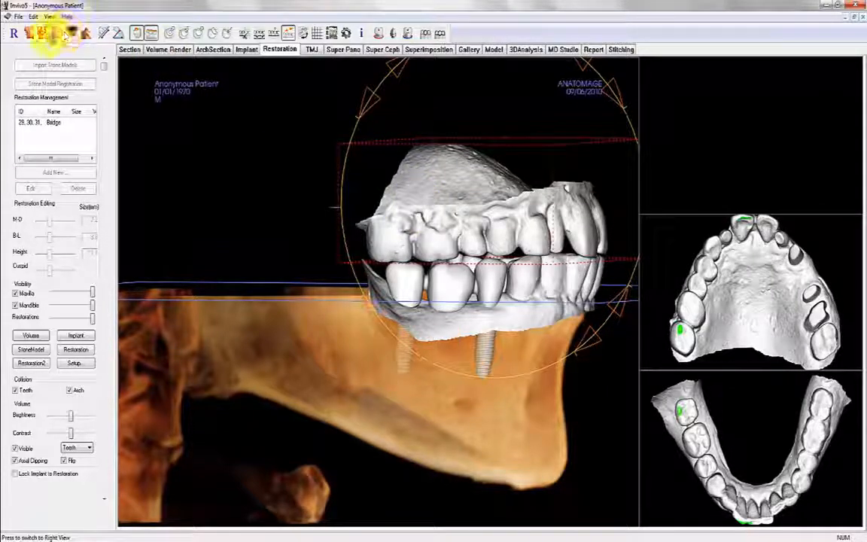
Fine-tune the maxilla model's tilt from the front and right views to balance the contacts, and finish the occlusion adjustment
{"action": "left_click", "coordinate": [42, 33]}
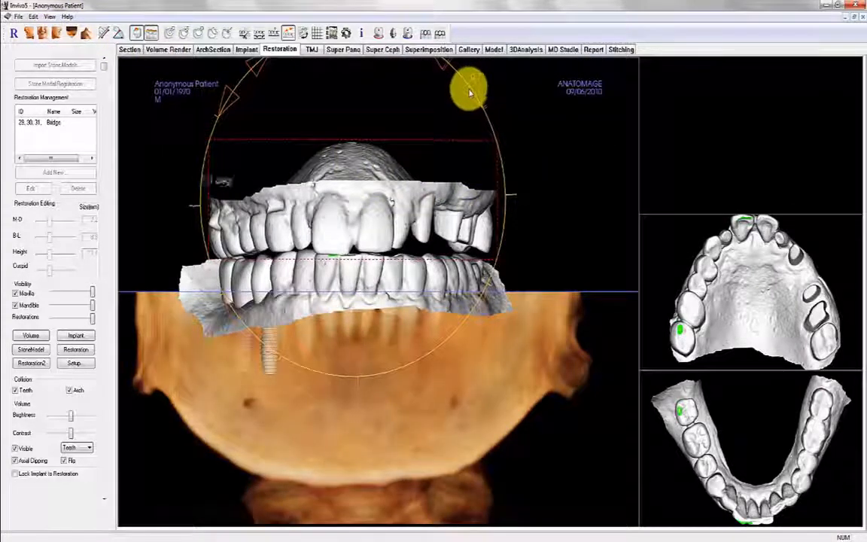
{"action": "mouse_move", "coordinate": [466, 87]}
{"action": "left_mouse_down"}
{"action": "mouse_move", "coordinate": [396, 106]}
{"action": "mouse_move", "coordinate": [441, 104]}
{"action": "mouse_move", "coordinate": [470, 82]}
{"action": "mouse_move", "coordinate": [476, 86]}
{"action": "left_mouse_up"}
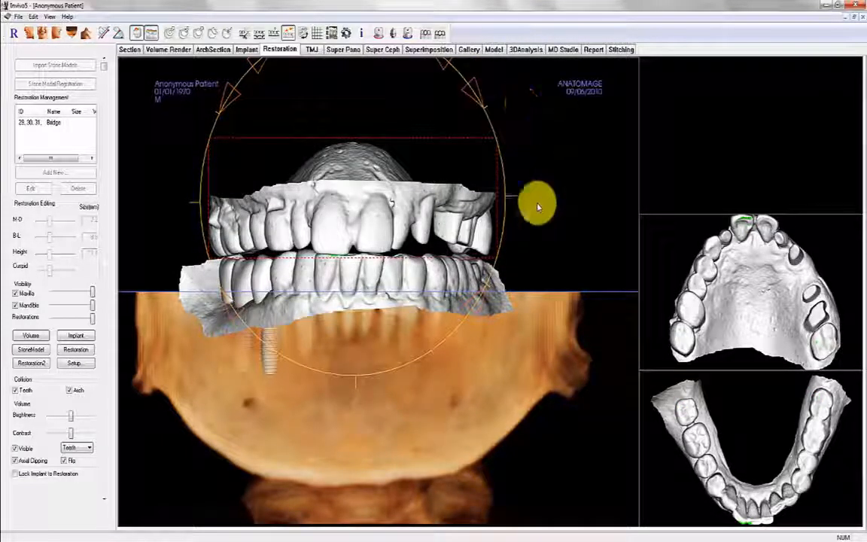
{"action": "left_click", "coordinate": [58, 33]}
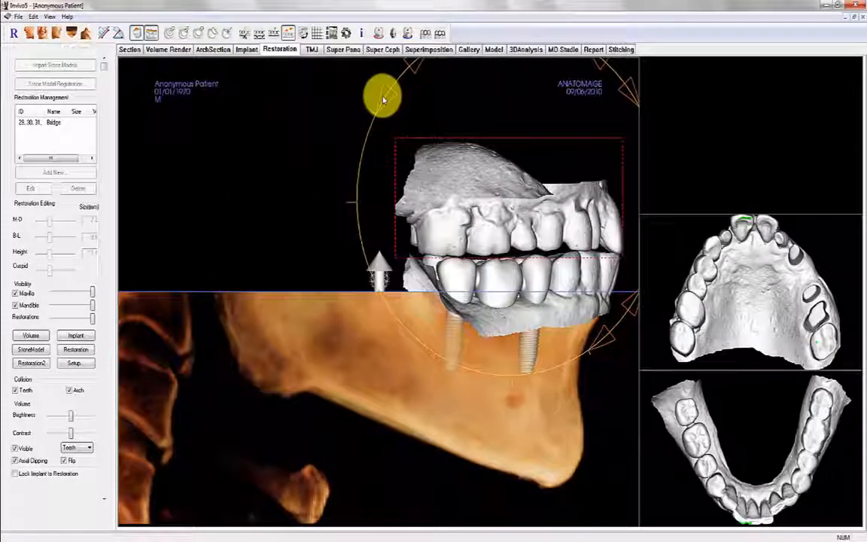
{"action": "left_click_drag", "start_coordinate": [383, 100], "coordinate": [383, 101]}
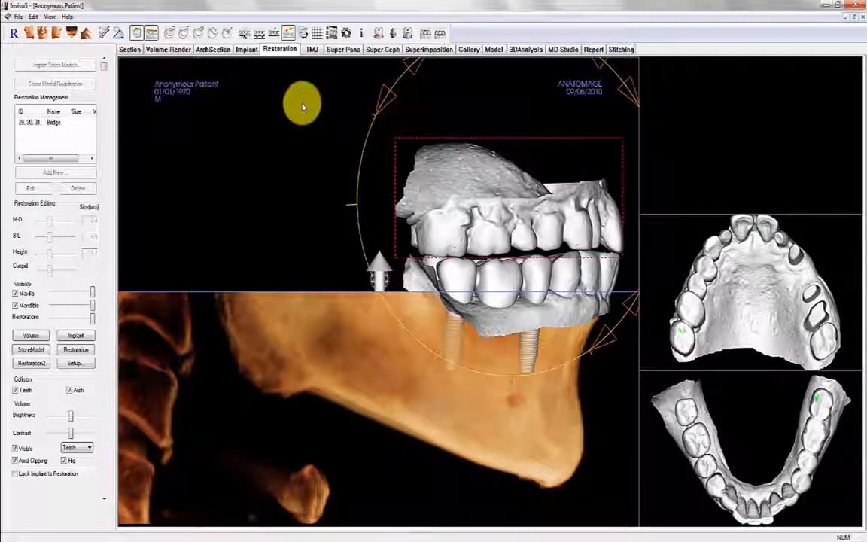
{"action": "left_click", "coordinate": [289, 33]}
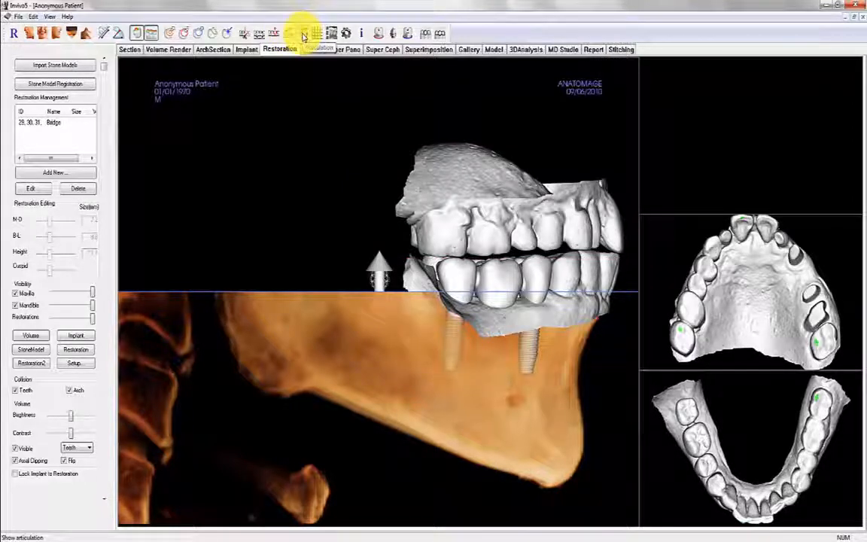
Start the articulation simulation with the current jaw position as close bite, and turn off axial clipping of the volume
{"action": "left_click", "coordinate": [303, 33]}
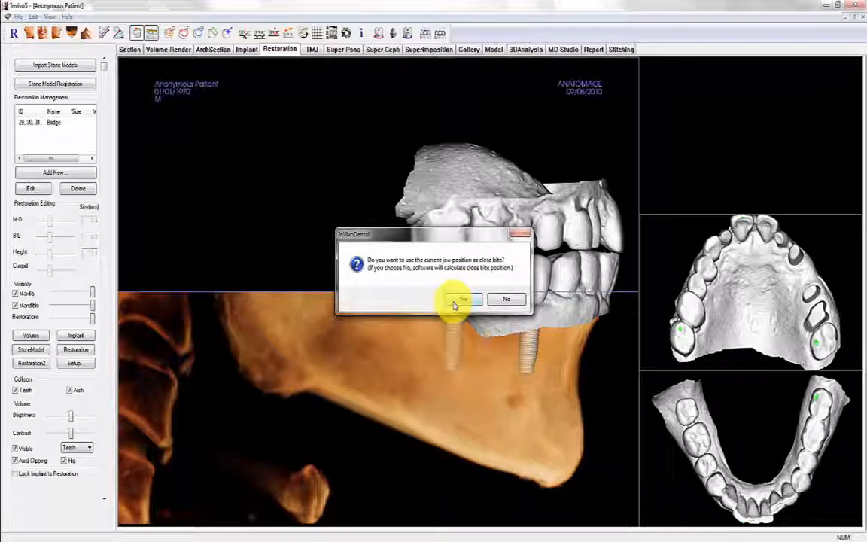
{"action": "left_click", "coordinate": [460, 300]}
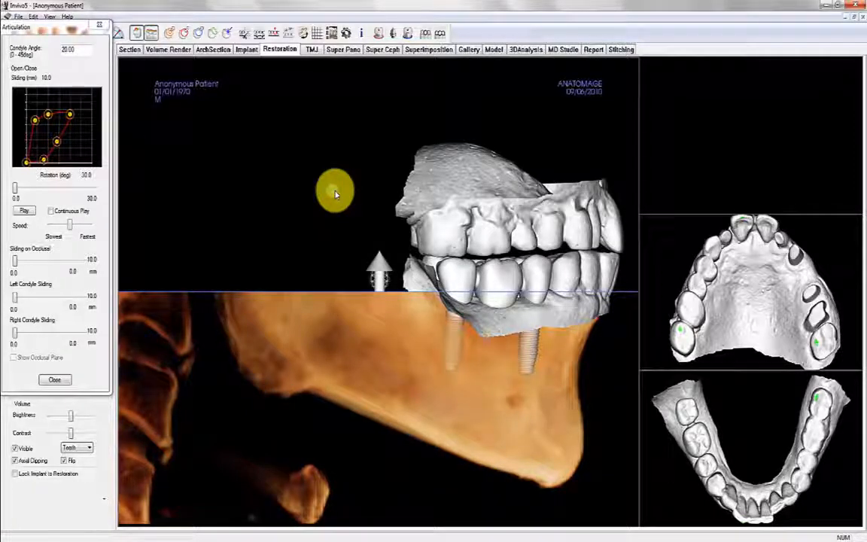
{"action": "left_click", "coordinate": [15, 460]}
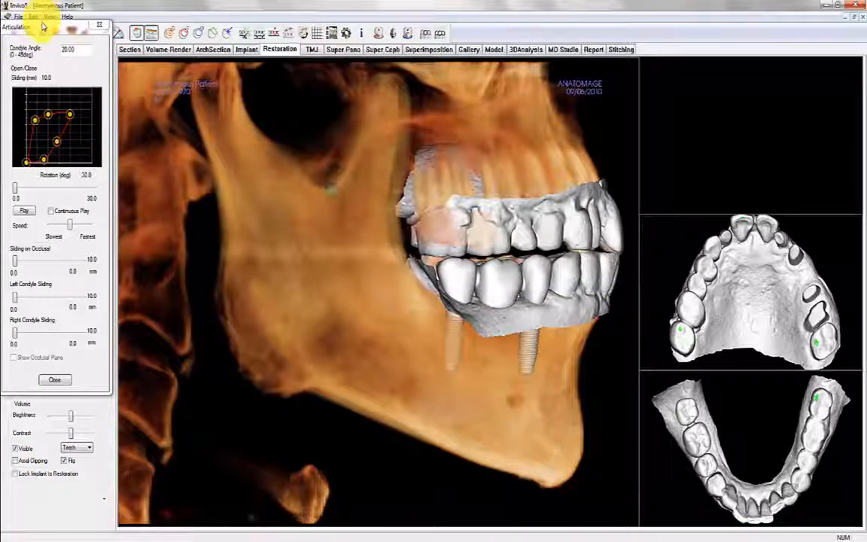
{"action": "left_click_drag", "start_coordinate": [43, 26], "coordinate": [47, 68]}
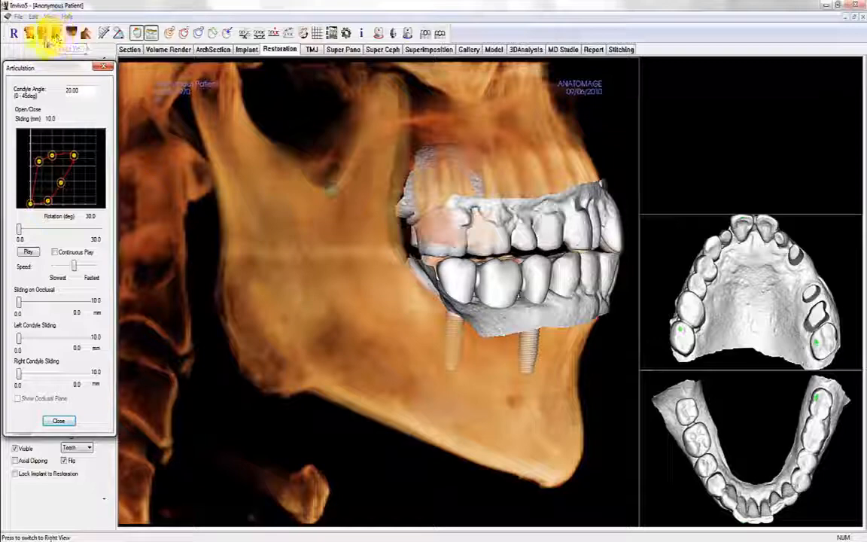
Place both ends of the articulation axis on the condyles, aligning them in the front and top views
{"action": "left_click", "coordinate": [42, 33]}
{"action": "left_click_drag", "start_coordinate": [270, 154], "coordinate": [342, 237], "text": "ctrl"}
{"action": "left_click_drag", "start_coordinate": [493, 207], "coordinate": [561, 141]}
{"action": "left_click_drag", "start_coordinate": [237, 224], "coordinate": [168, 148]}
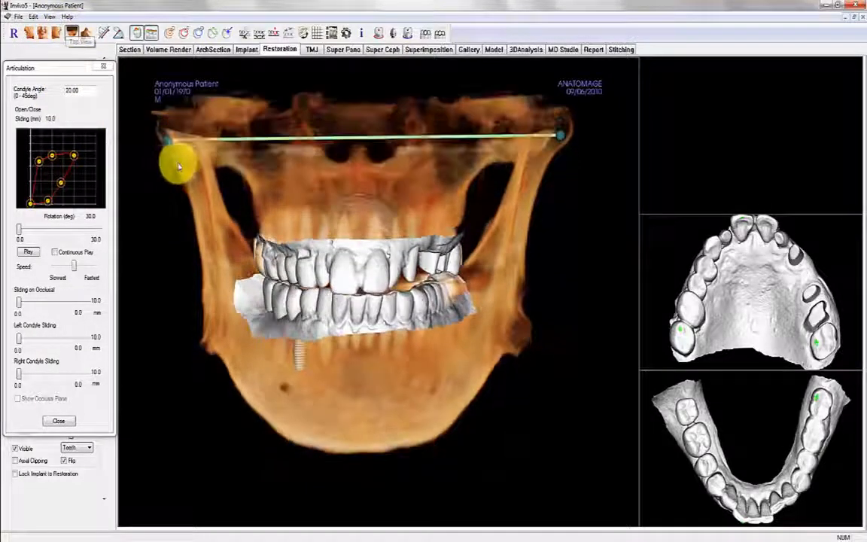
{"action": "left_click_drag", "start_coordinate": [178, 159], "coordinate": [213, 219]}
{"action": "scroll", "coordinate": [360, 123], "scroll_direction": "up", "scroll_amount": 8}
{"action": "left_click_drag", "start_coordinate": [574, 293], "coordinate": [557, 281]}
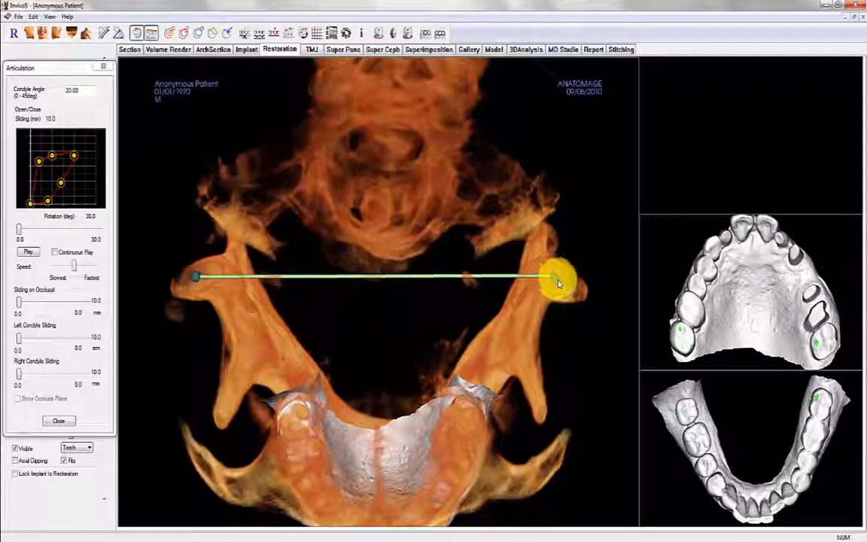
Play the jaw's open/close movement while viewing the skull from the right side
{"action": "left_click", "coordinate": [59, 35]}
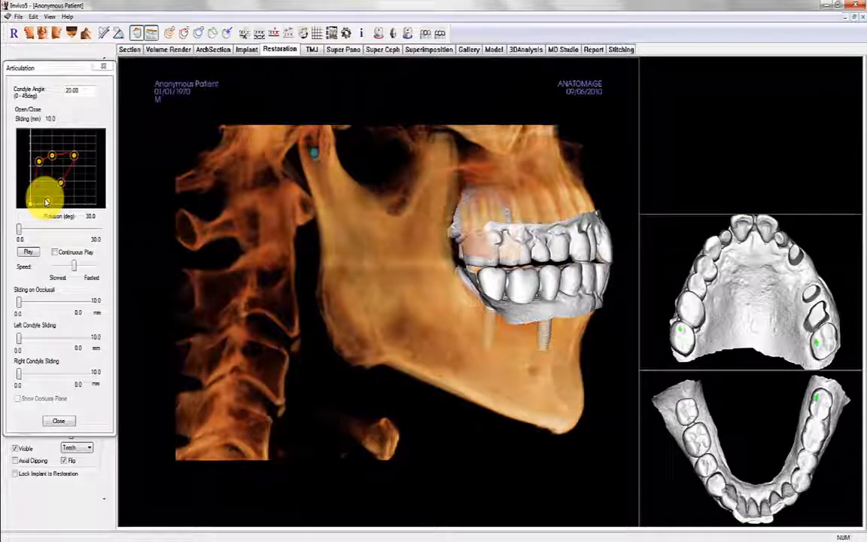
{"action": "left_click", "coordinate": [28, 252]}
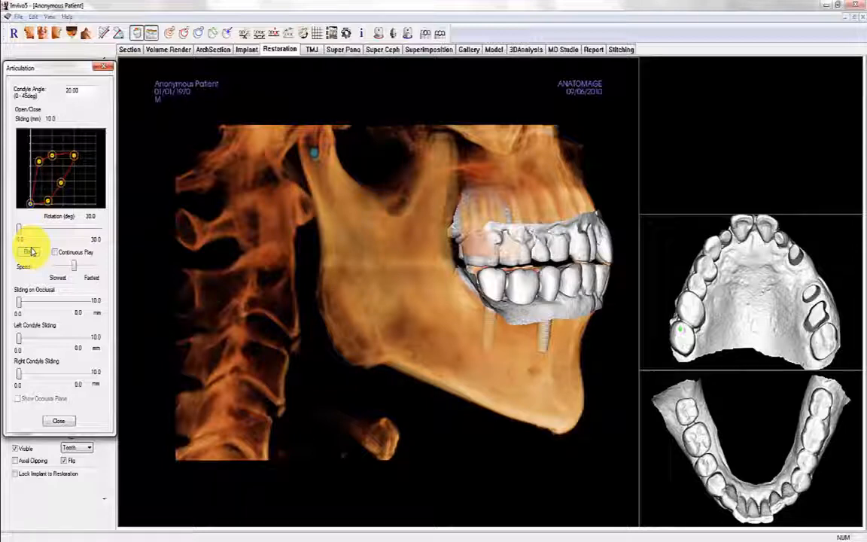
Switch to the second open patient case and show its restoration workspace
{"action": "mouse_move", "coordinate": [184, 536]}
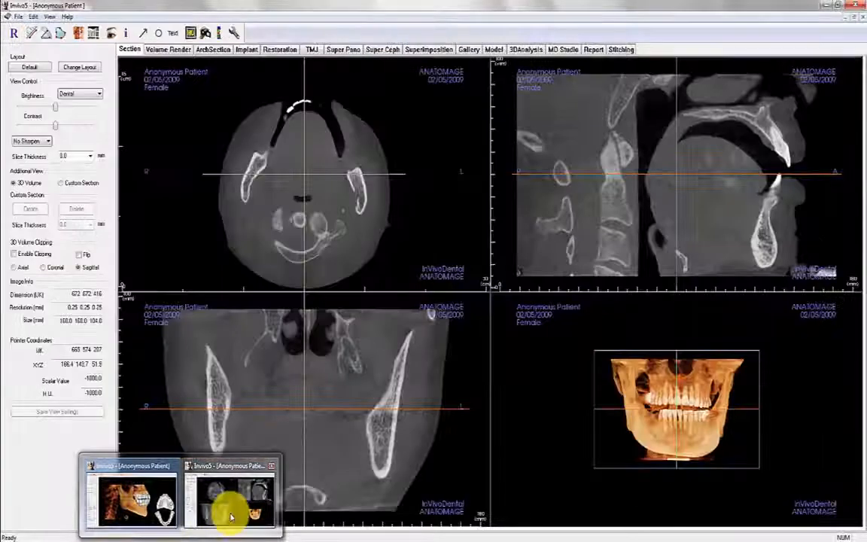
{"action": "left_click", "coordinate": [230, 513]}
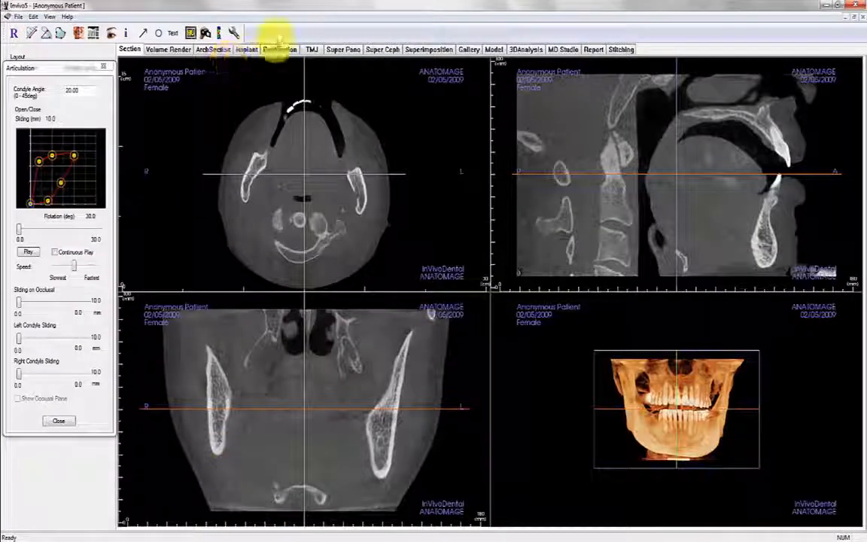
{"action": "left_click", "coordinate": [279, 50]}
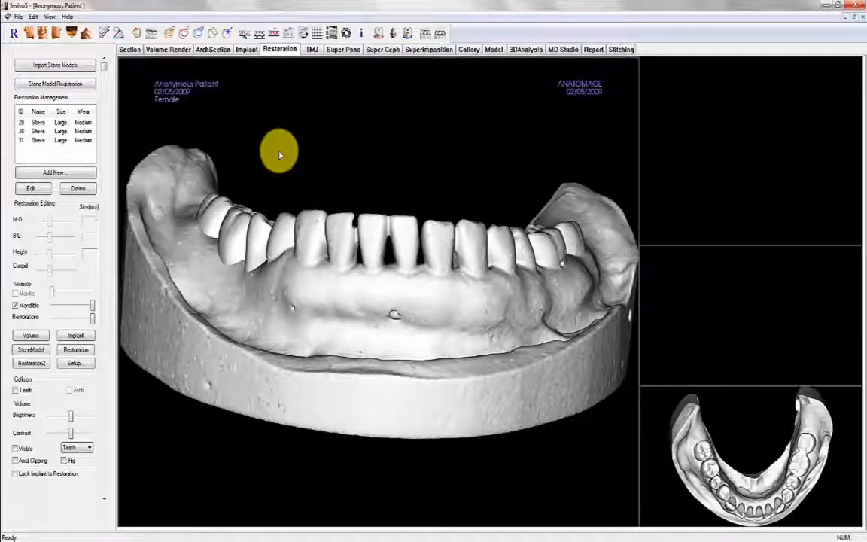
Import the upper arch stone model file, check its shape in the preview and assign it as Upper (Maxilla)
{"action": "left_click", "coordinate": [54, 67]}
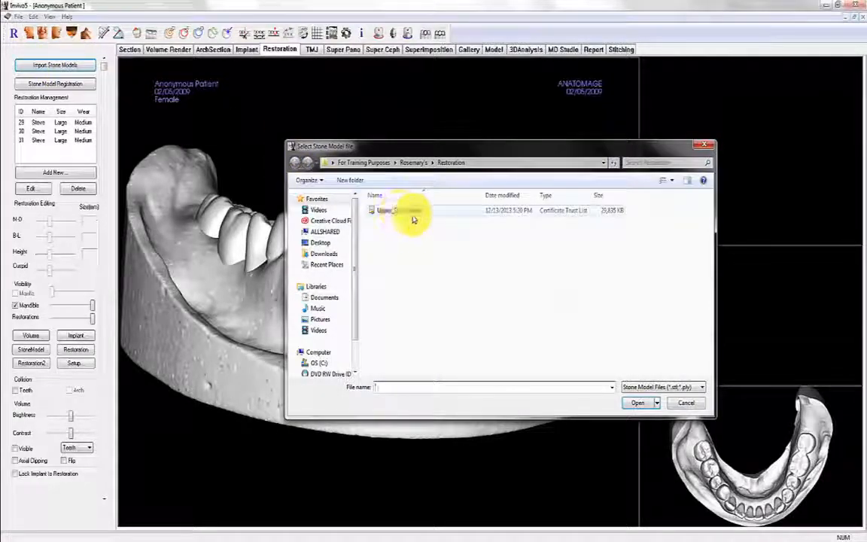
{"action": "double_click", "coordinate": [412, 218]}
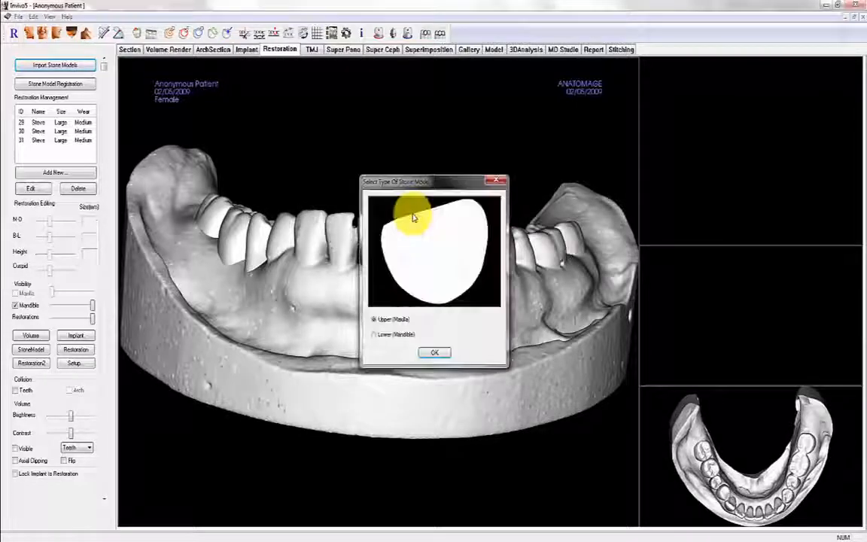
{"action": "left_click_drag", "start_coordinate": [445, 290], "coordinate": [435, 256]}
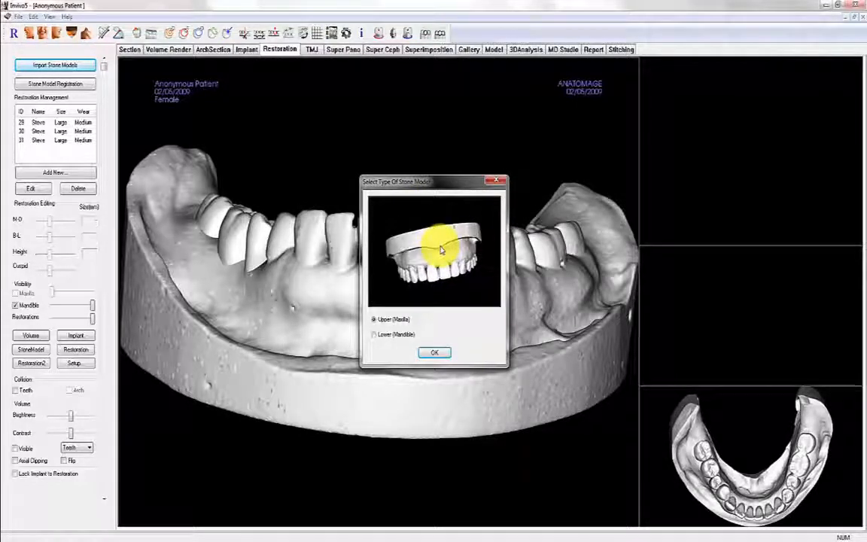
{"action": "left_click", "coordinate": [426, 354]}
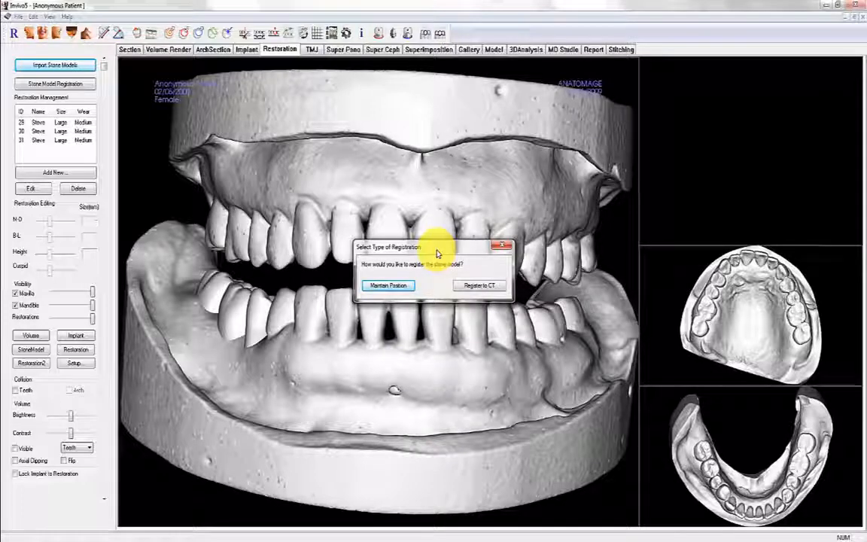
Register the maxilla stone model to the CT using matching incisor midpoints and two points on the volume's upper posterior teeth
{"action": "left_click", "coordinate": [474, 286]}
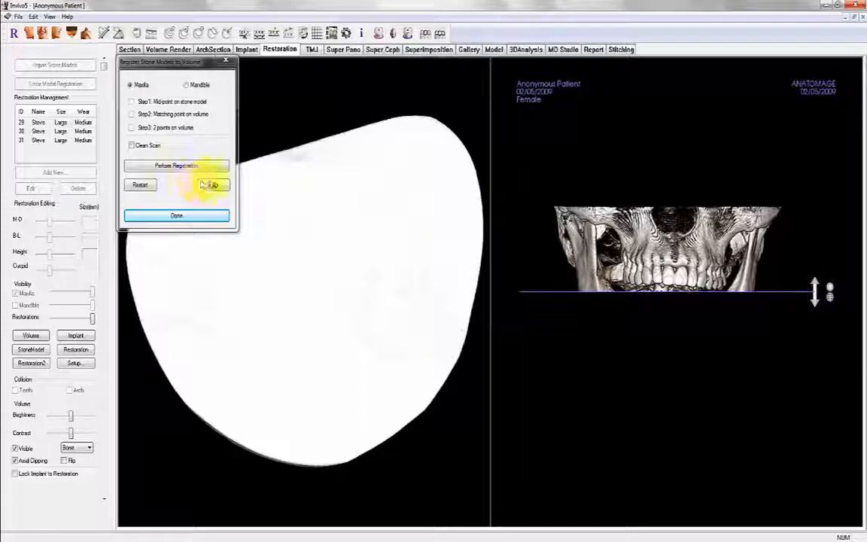
{"action": "left_click_drag", "start_coordinate": [238, 465], "coordinate": [236, 309]}
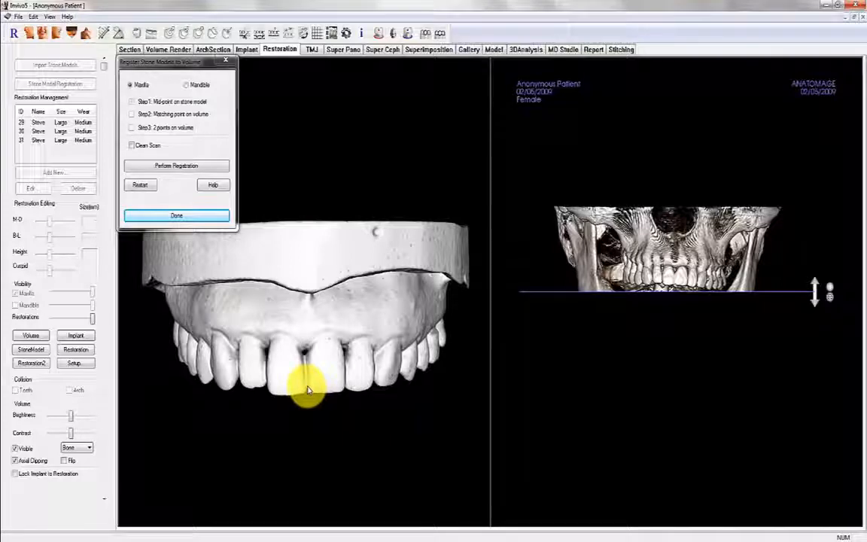
{"action": "left_click_drag", "start_coordinate": [654, 467], "coordinate": [668, 369], "text": "ctrl"}
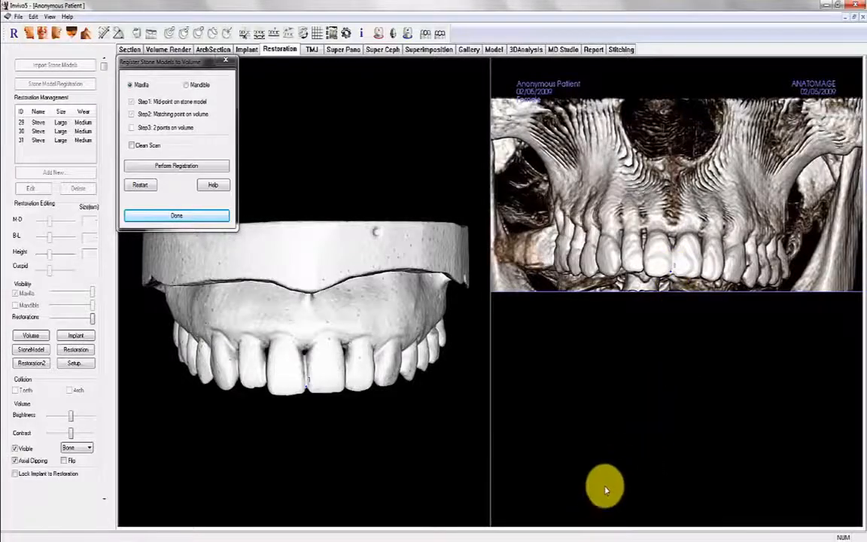
{"action": "left_click_drag", "start_coordinate": [606, 490], "coordinate": [629, 312]}
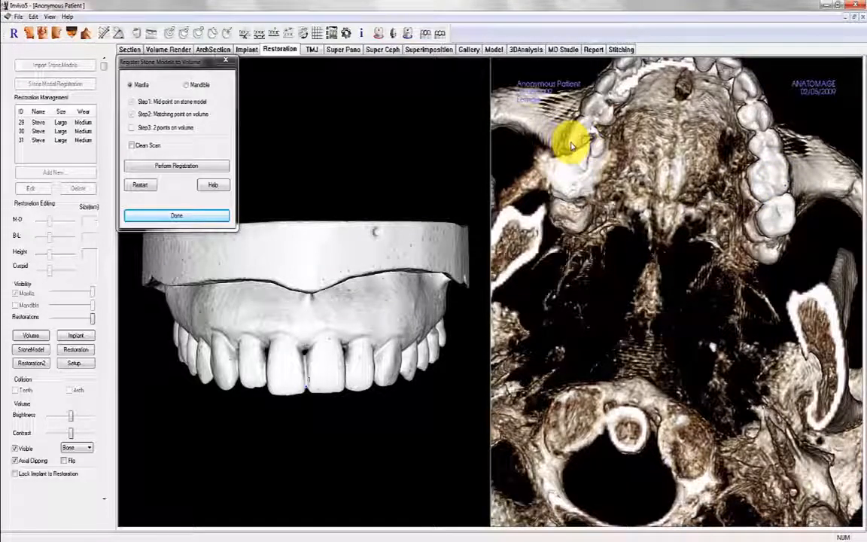
{"action": "left_click", "coordinate": [210, 167]}
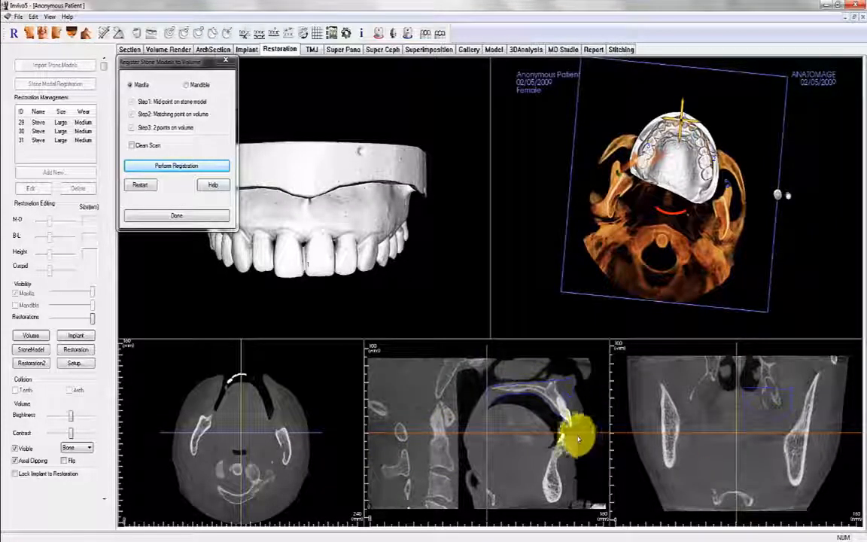
Check the registered maxilla outline against the teeth in the sagittal, coronal, axial and 3D views, and accept the registration
{"action": "scroll", "coordinate": [577, 438], "scroll_direction": "down", "scroll_amount": 5}
{"action": "scroll", "coordinate": [550, 426], "scroll_direction": "up", "scroll_amount": 6}
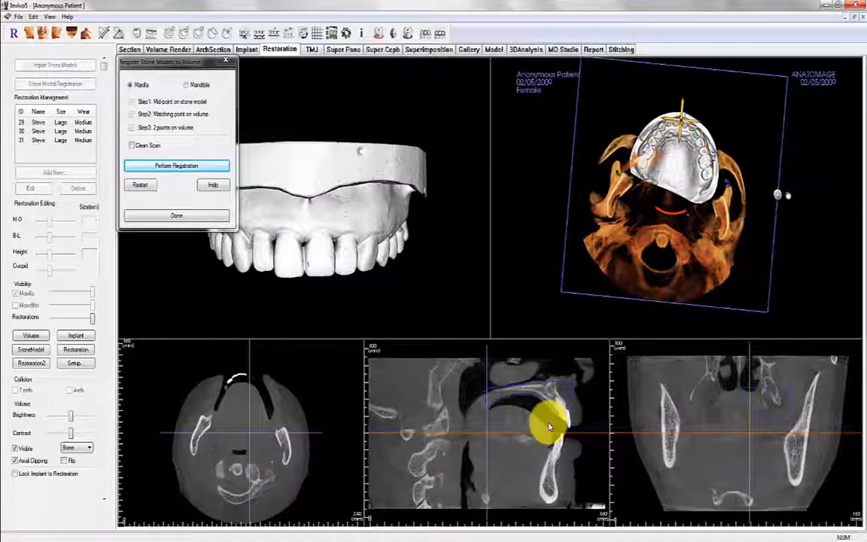
{"action": "scroll", "coordinate": [799, 427], "scroll_direction": "down", "scroll_amount": 6}
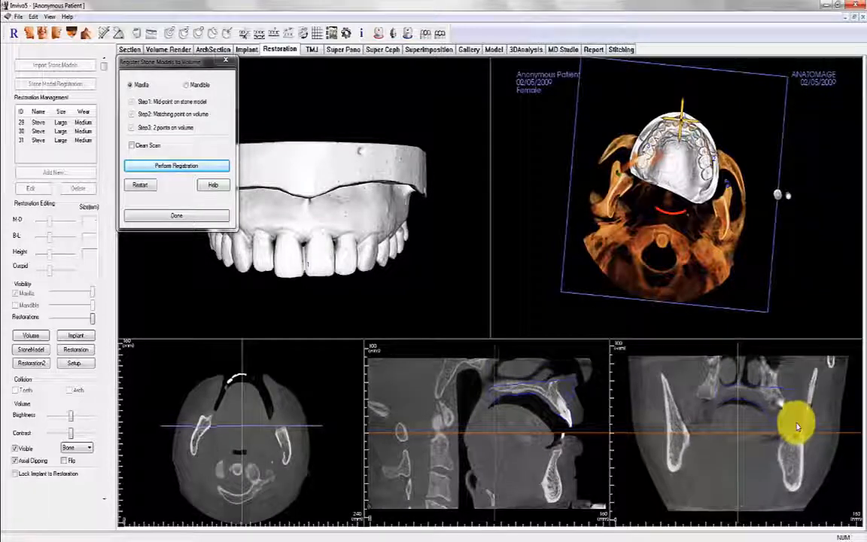
{"action": "scroll", "coordinate": [797, 425], "scroll_direction": "down", "scroll_amount": 3}
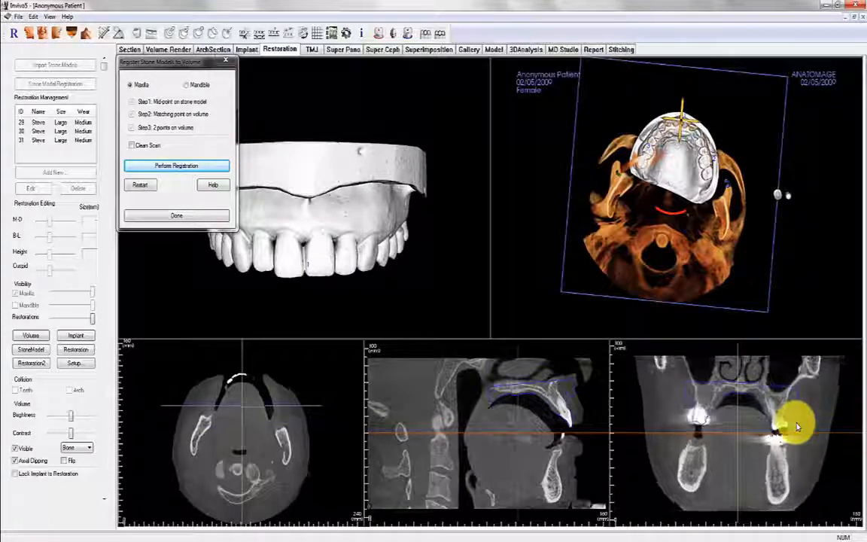
{"action": "scroll", "coordinate": [268, 447], "scroll_direction": "up", "scroll_amount": 8}
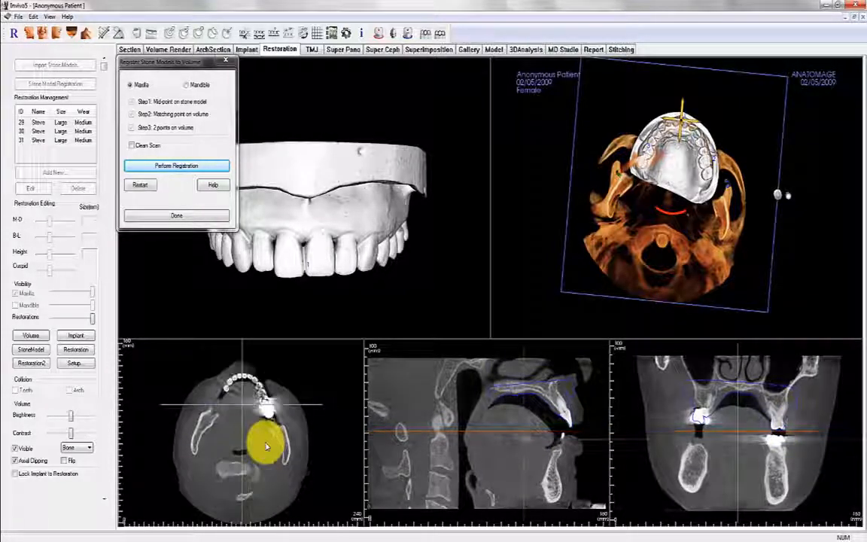
{"action": "scroll", "coordinate": [272, 447], "scroll_direction": "up", "scroll_amount": 4}
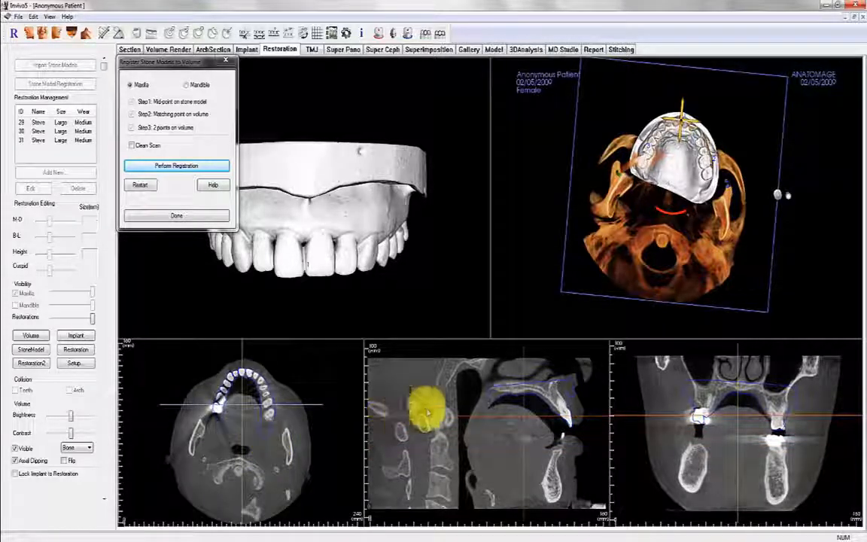
{"action": "left_click_drag", "start_coordinate": [622, 115], "coordinate": [629, 160]}
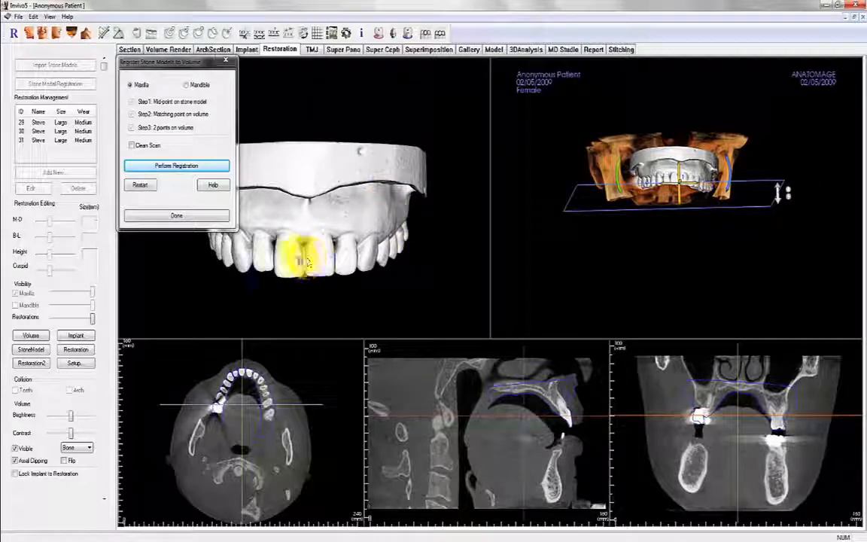
{"action": "left_click", "coordinate": [192, 216]}
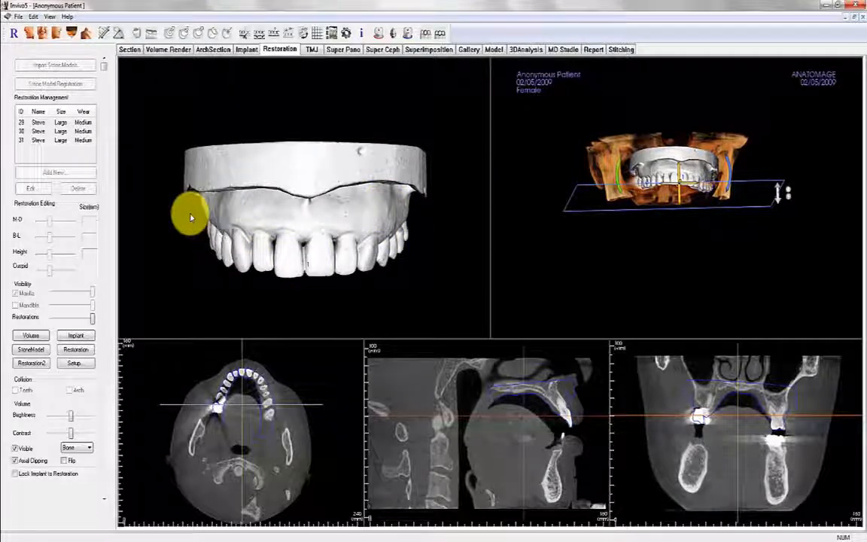